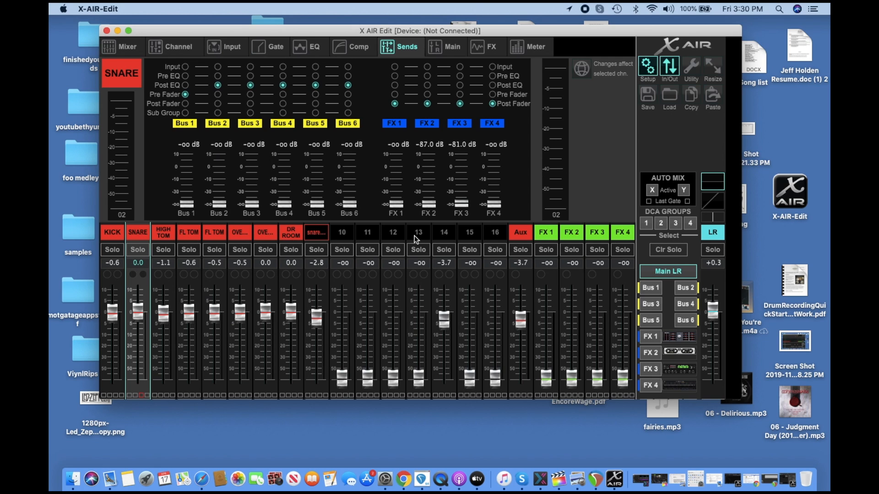
# Select the Kick channel strip.
pyautogui.press('Left')
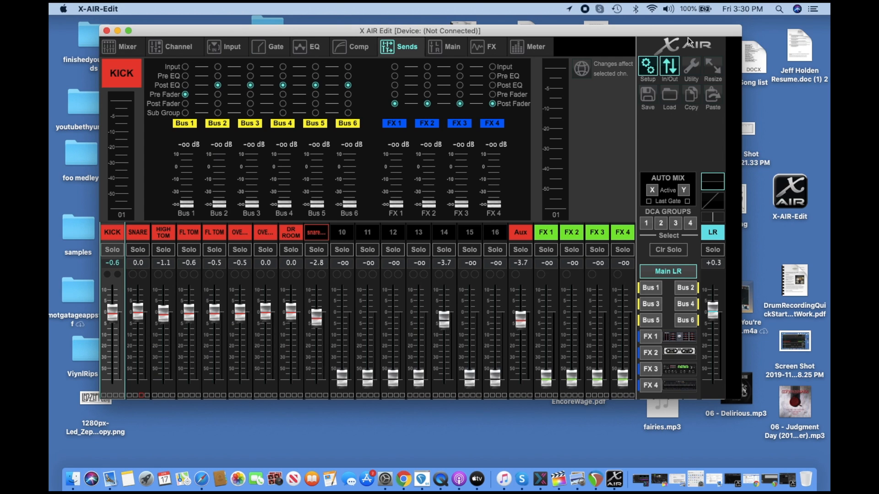
pyautogui.click(651, 9)
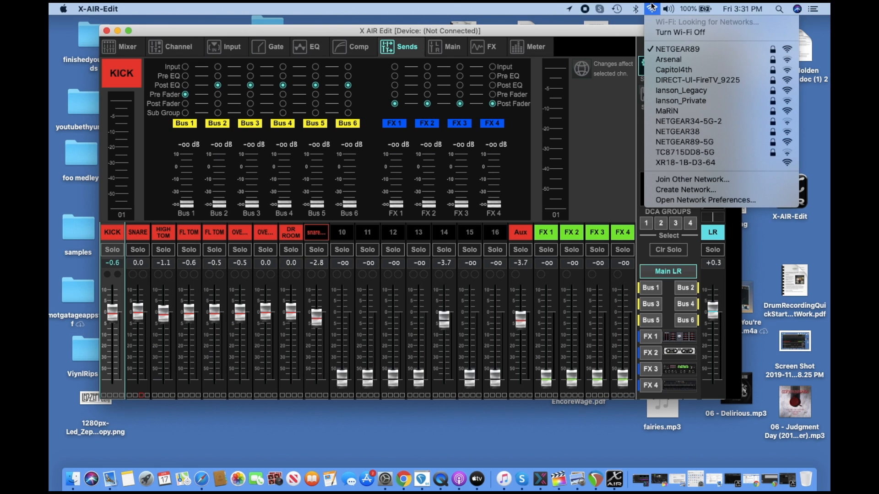
pyautogui.click(553, 6)
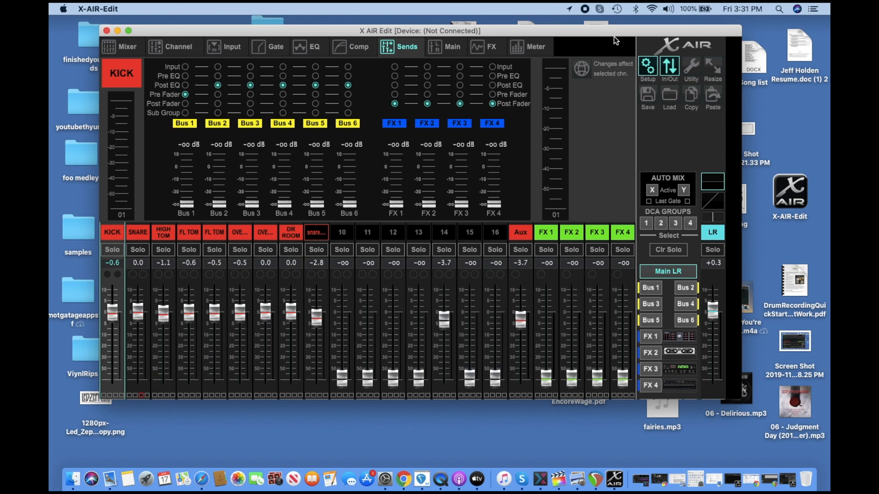
# Join the XR18-1B-D3-64 Wi-Fi network.
pyautogui.click(652, 9)
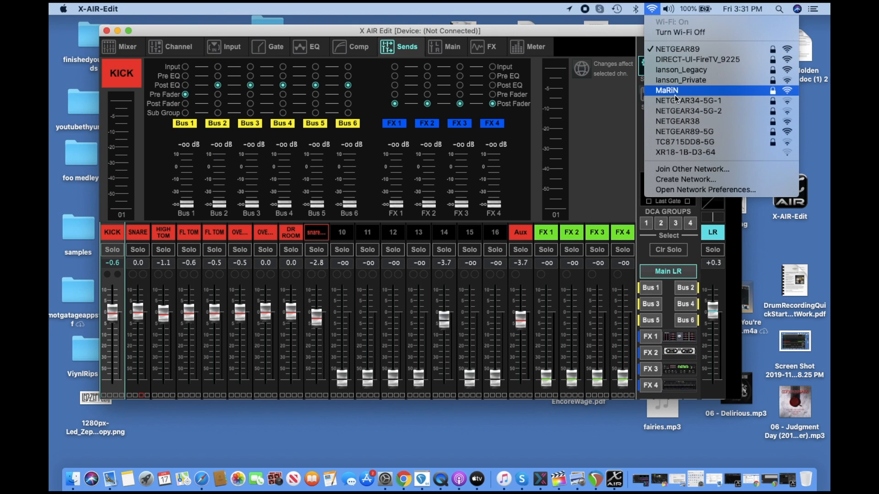
pyautogui.click(688, 152)
pyautogui.click(652, 9)
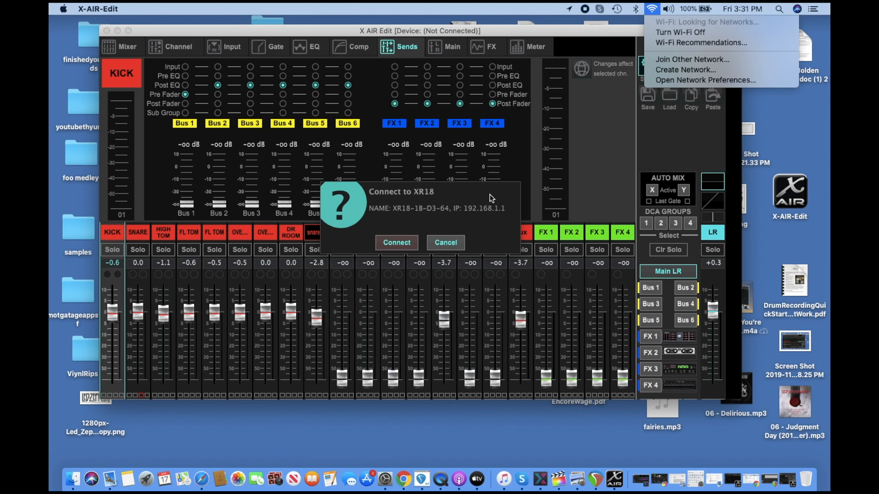
# Connect X AIR Edit to the XR18 and synchronize settings from Mixer to PC.
pyautogui.click(397, 242)
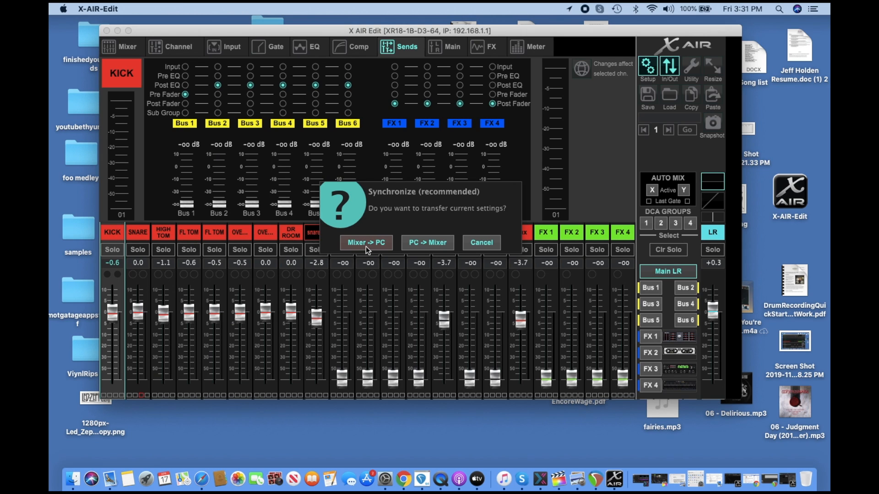
pyautogui.click(366, 244)
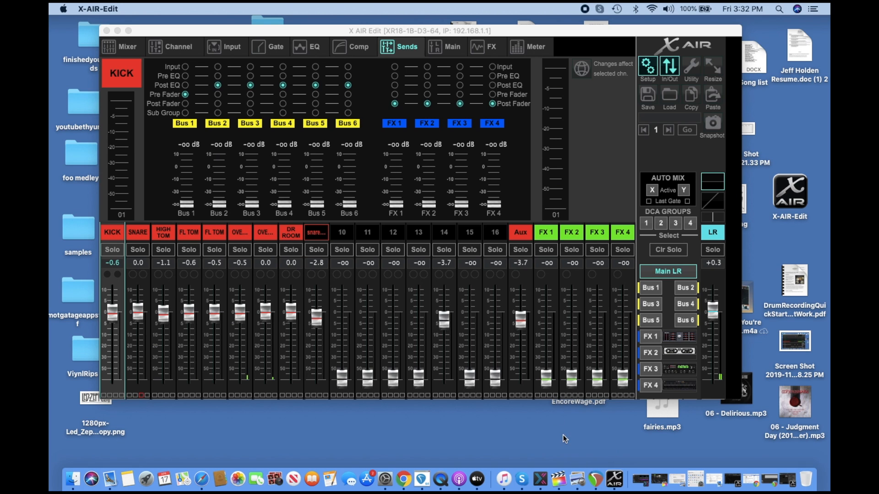
# Switch to REAPER and open its Preferences.
pyautogui.click(592, 481)
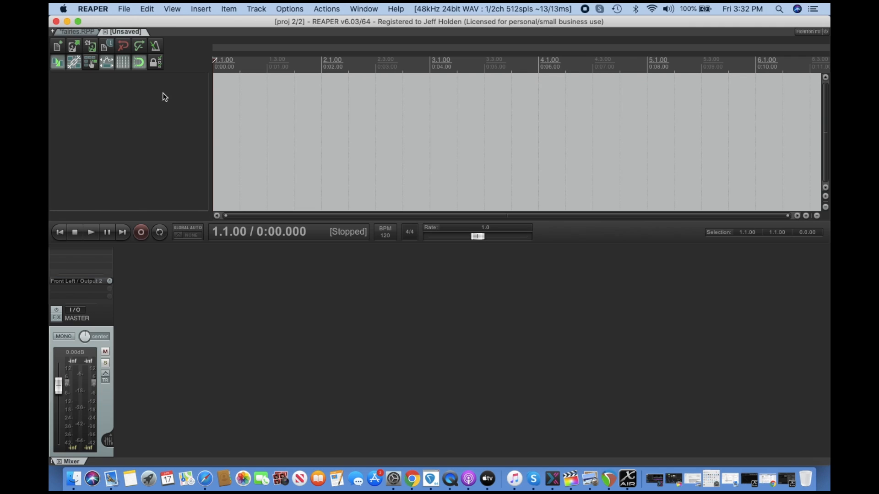
pyautogui.click(93, 8)
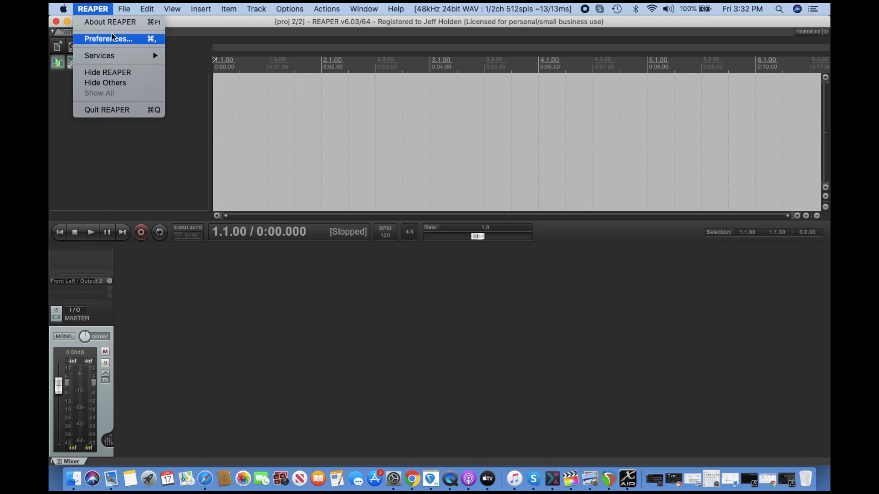
pyautogui.moveTo(114, 14)
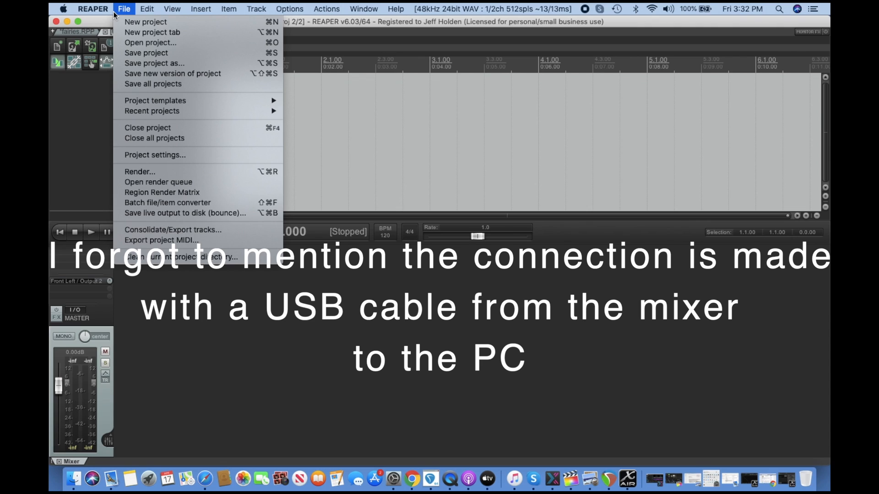
pyautogui.click(126, 32)
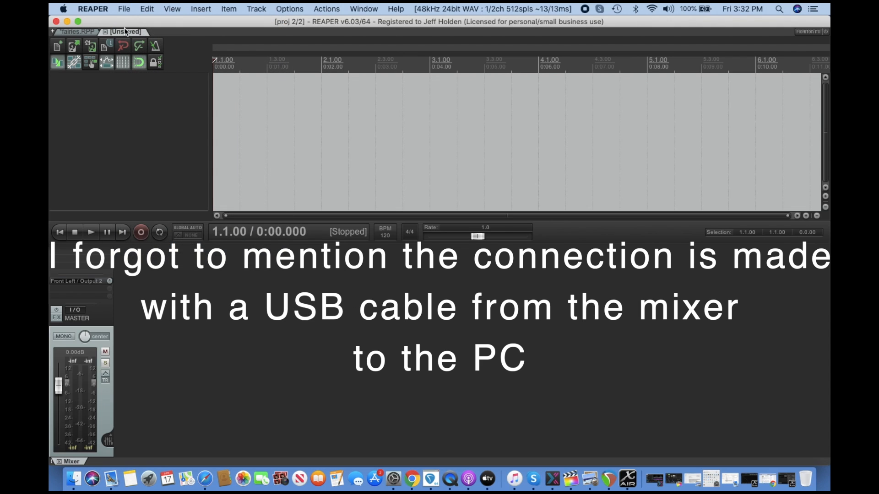
pyautogui.click(124, 10)
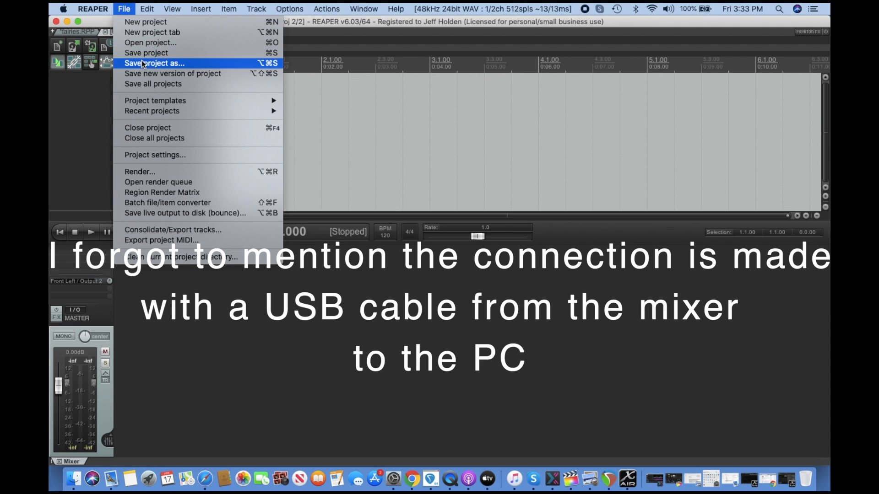
pyautogui.moveTo(93, 10)
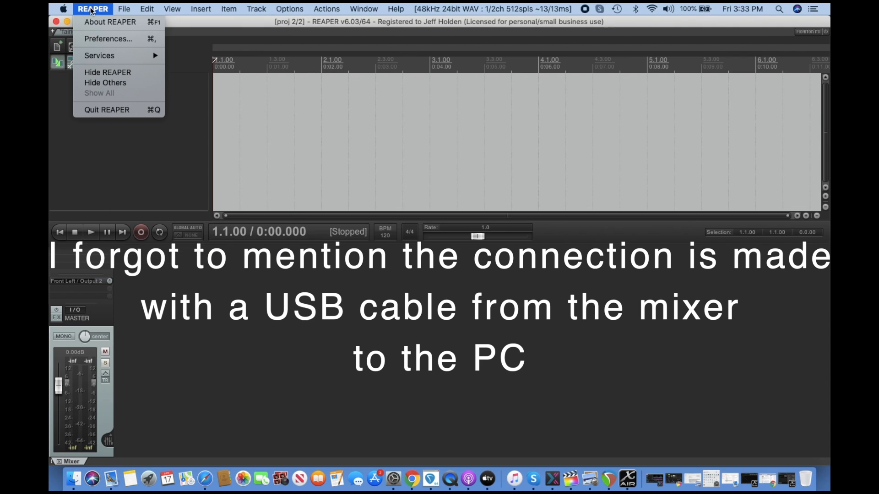
pyautogui.click(96, 38)
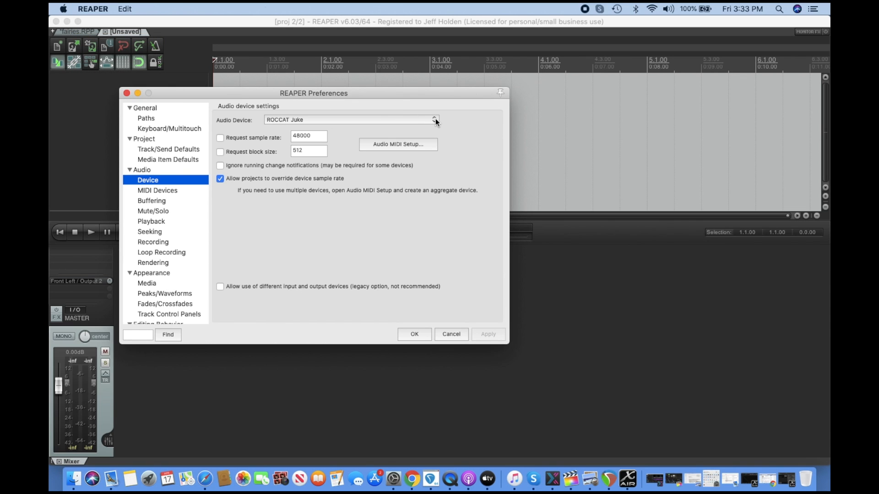
# Set the audio device to X18/XR18 in the Audio Device preferences.
pyautogui.click(146, 118)
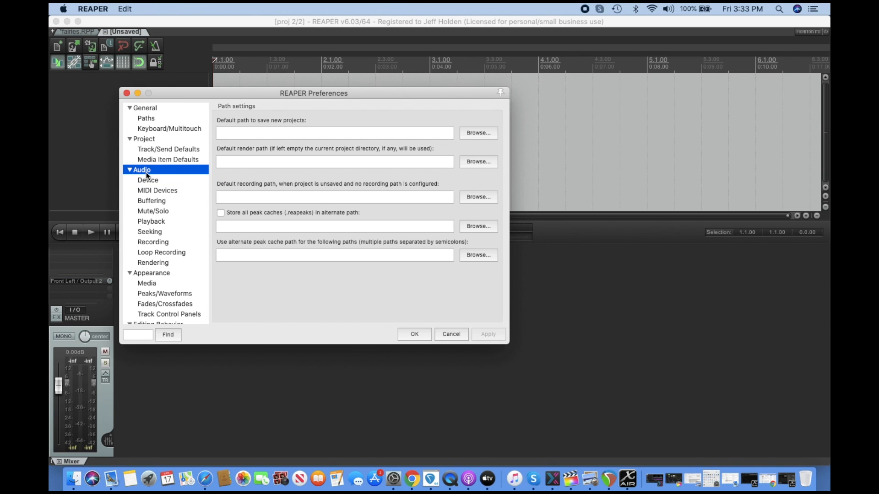
pyautogui.click(142, 170)
pyautogui.click(144, 182)
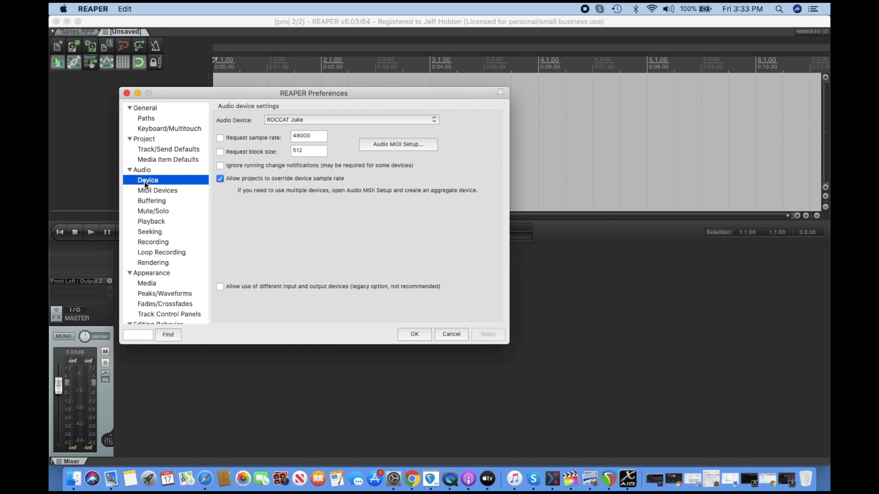
pyautogui.click(435, 120)
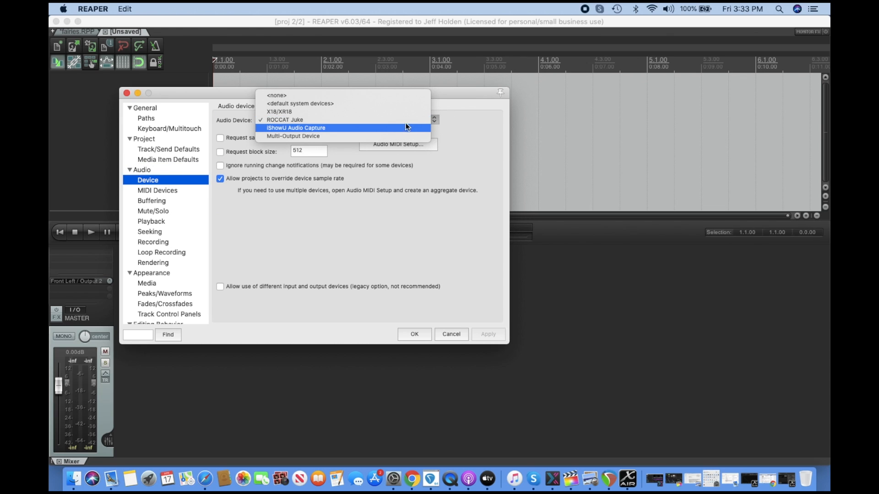
pyautogui.click(364, 111)
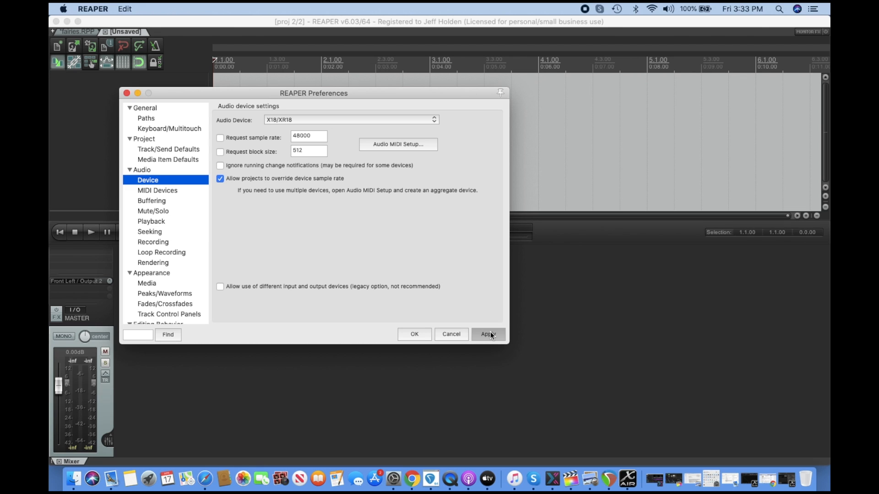
# Switch to X AIR Edit, view its Mixer page, and return to REAPER.
pyautogui.click(621, 482)
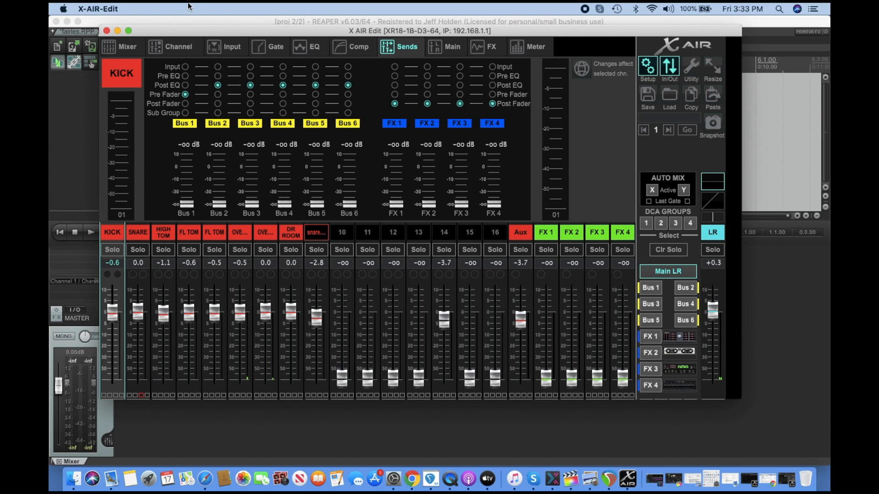
pyautogui.click(124, 47)
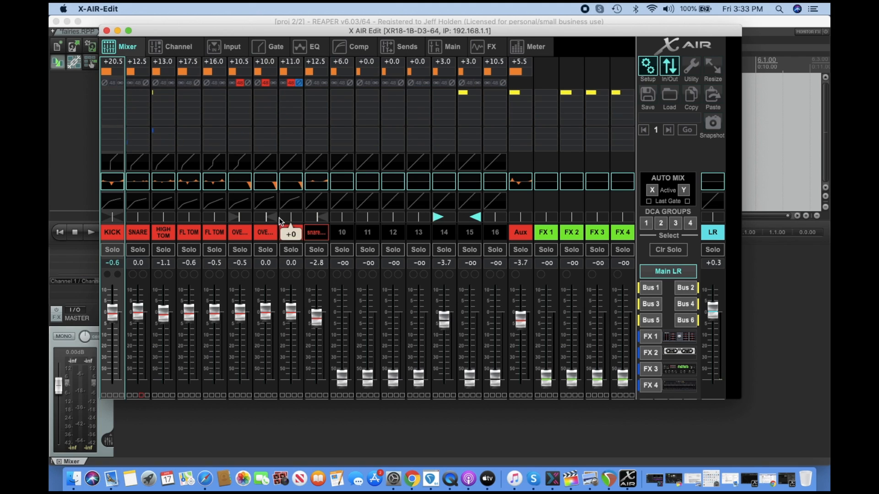
pyautogui.click(766, 66)
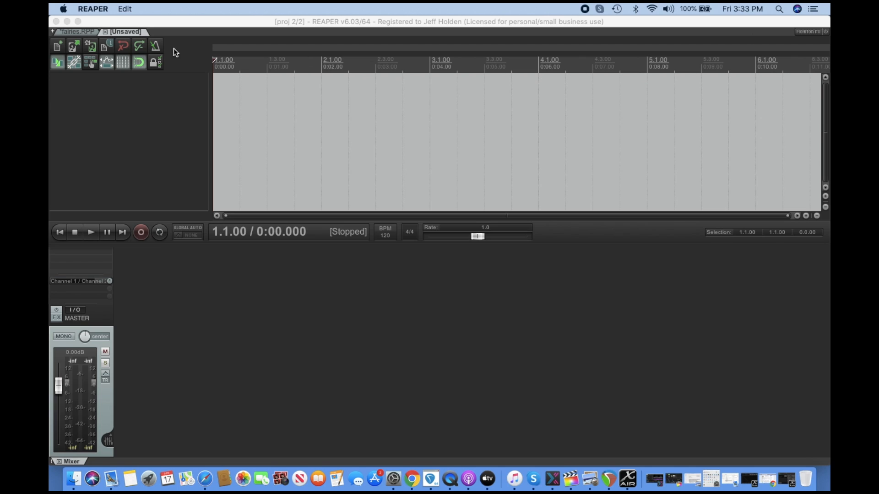
# Open the item properties of the kick track's audio item in the fairies project.
pyautogui.click(81, 32)
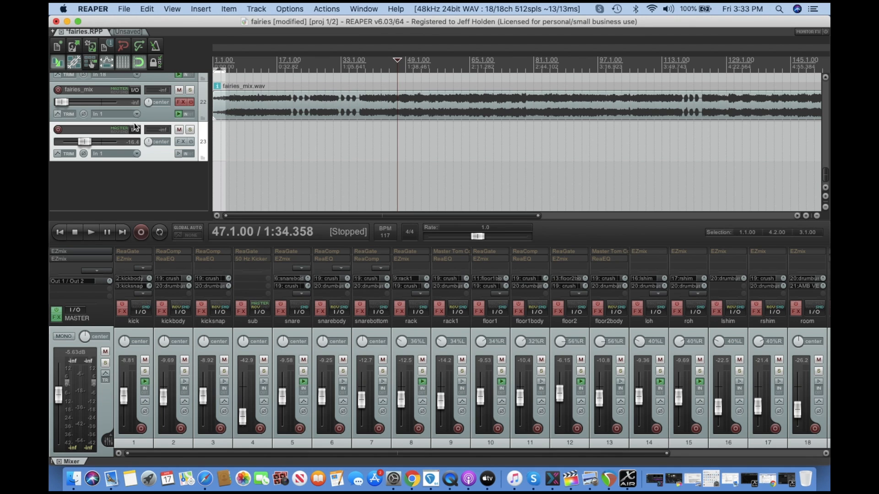
pyautogui.scroll(10, 140, 114)
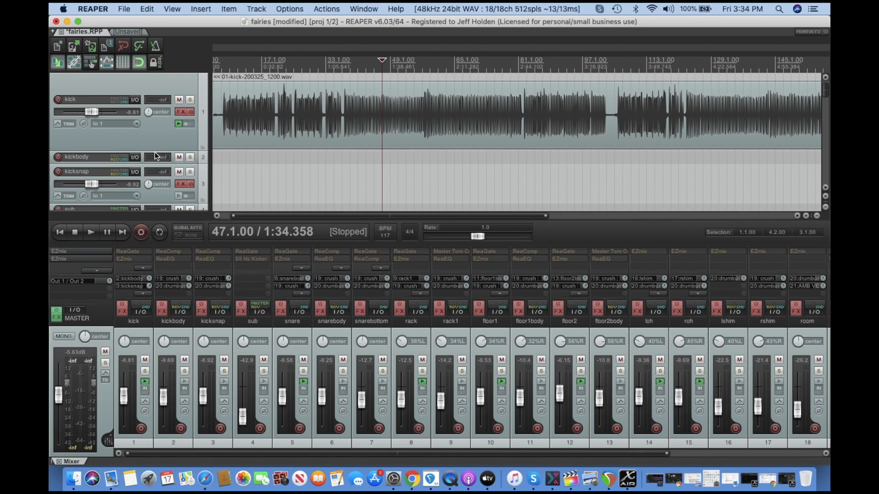
pyautogui.scroll(1, 261, 104)
pyautogui.hscroll(-1, 261, 104)
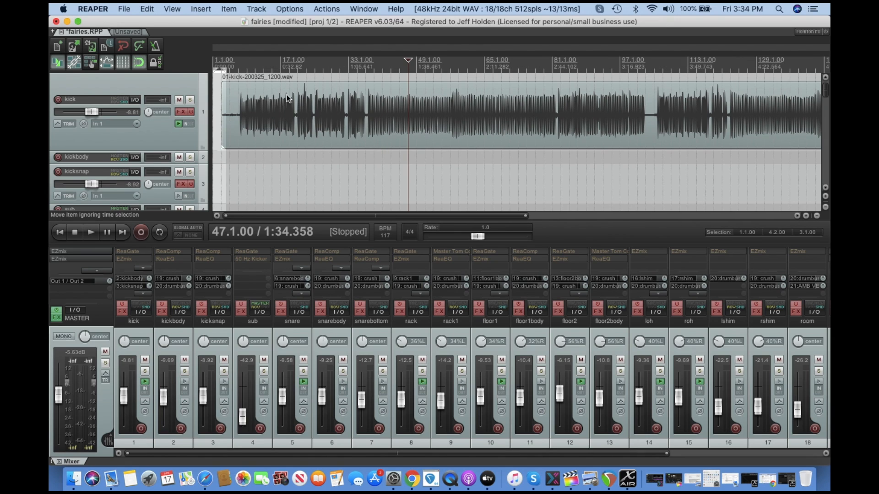
pyautogui.click(349, 115)
pyautogui.rightClick(379, 114)
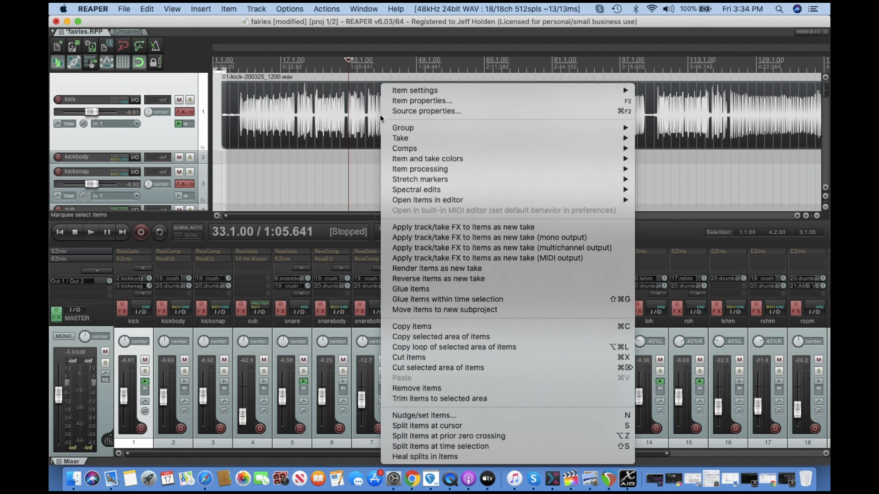
pyautogui.click(421, 100)
# Try lowering the kick item's take volume, applying about -33.5 dB and then about -11.6 dB.
pyautogui.moveTo(443, 256); pyautogui.dragTo(416, 256)
pyautogui.click(577, 407)
pyautogui.click(576, 407)
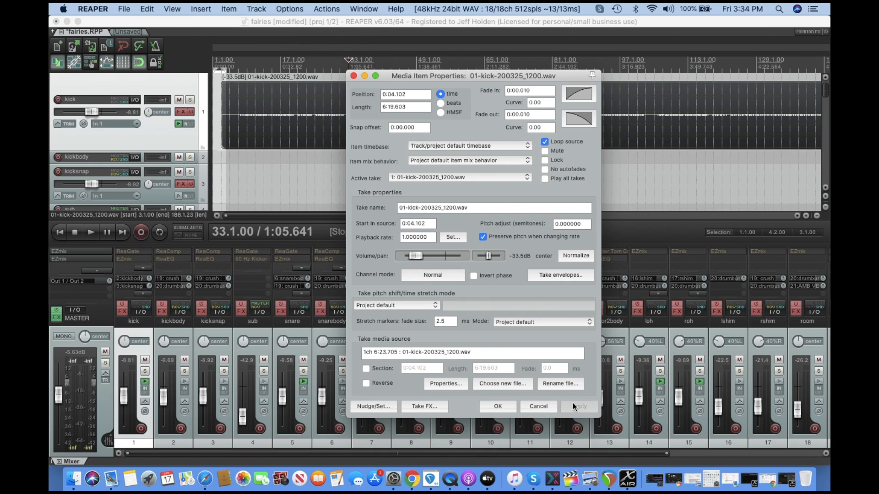
pyautogui.moveTo(416, 255); pyautogui.dragTo(431, 256)
pyautogui.click(588, 412)
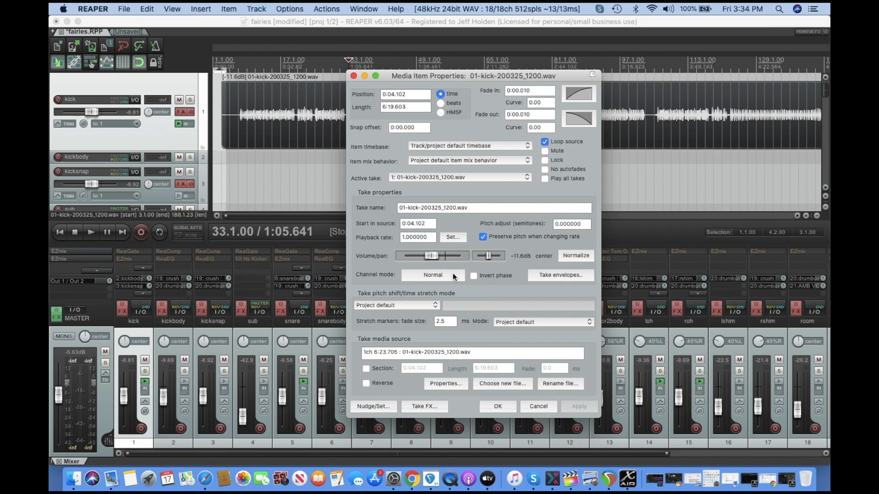
pyautogui.click(427, 255)
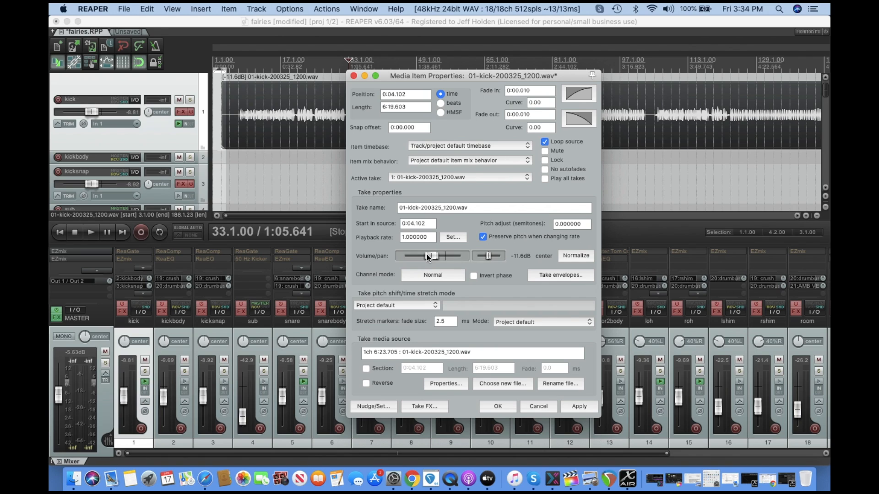
# Reset the kick item's take volume to 0.00 dB, apply it, and close the properties.
pyautogui.doubleClick(445, 255)
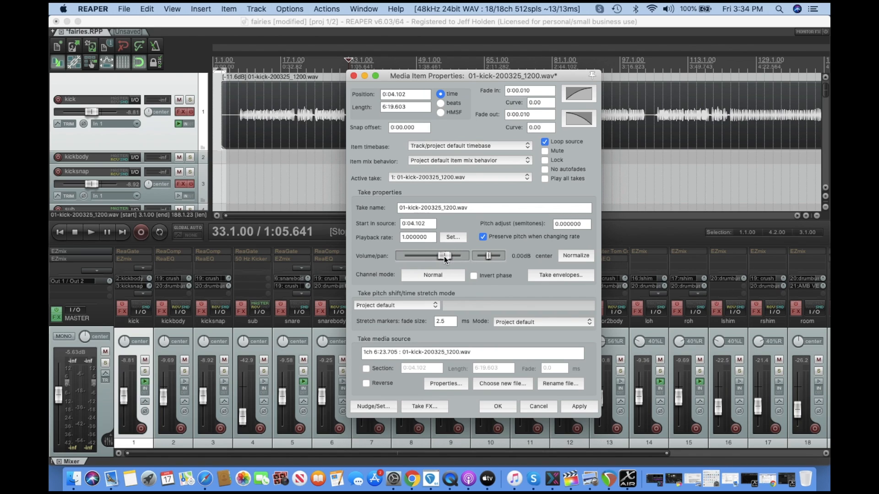
pyautogui.click(578, 407)
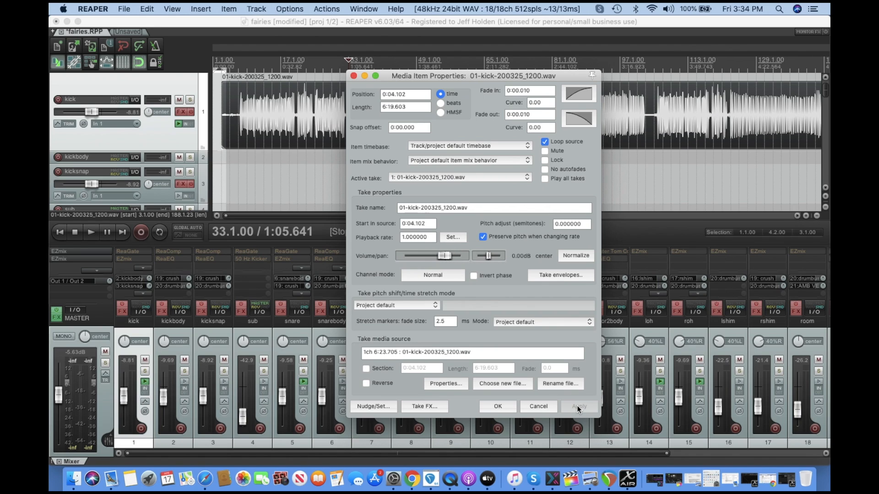
pyautogui.click(481, 409)
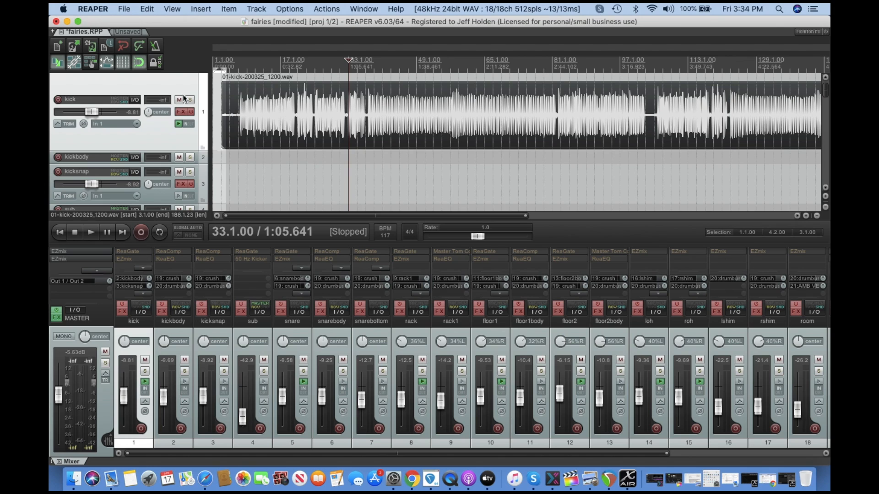
# Switch to the unsaved project and set X AIR Edit's Kick channel fader to +1.1 dB.
pyautogui.click(131, 32)
pyautogui.click(628, 479)
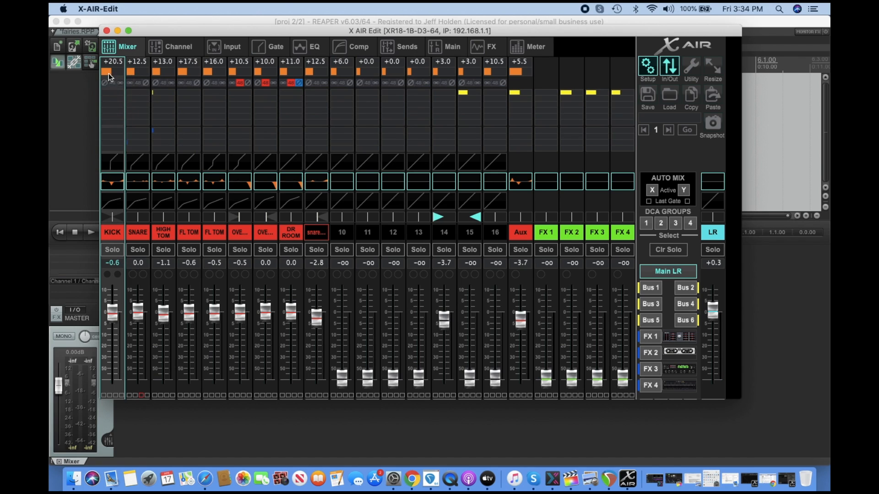
pyautogui.moveTo(112, 316); pyautogui.dragTo(150, 97)
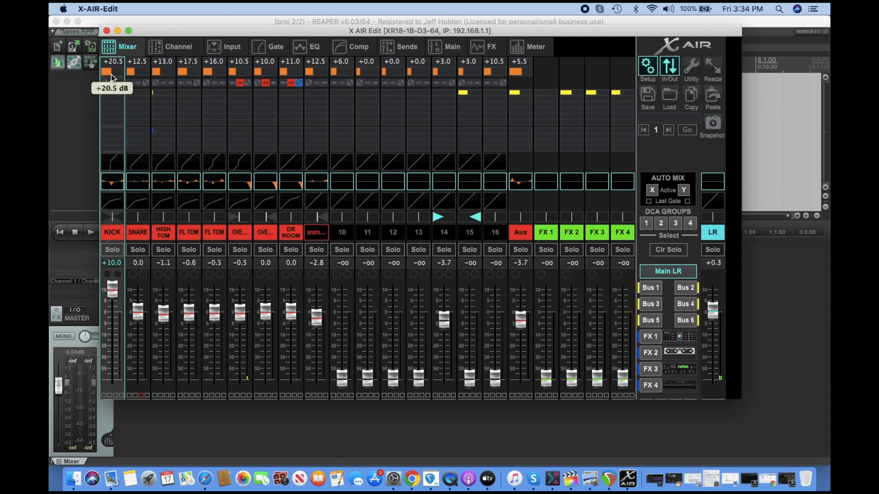
pyautogui.moveTo(114, 286); pyautogui.dragTo(113, 309)
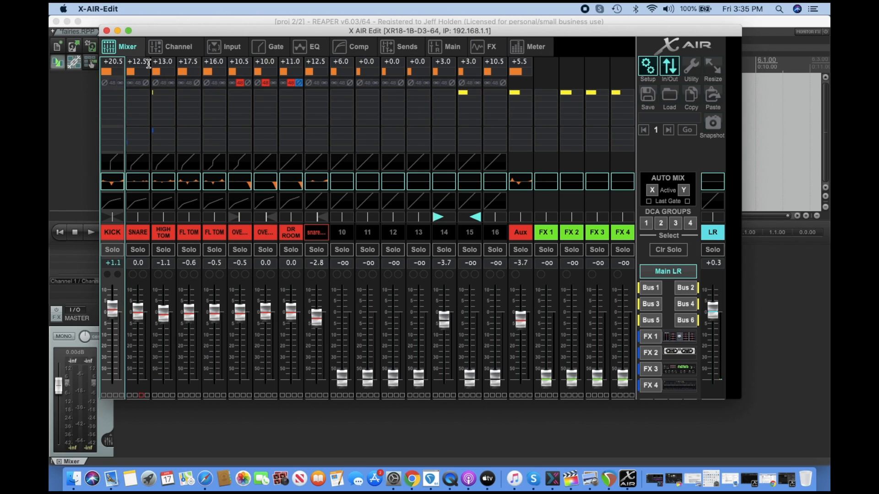
# Open the Kick channel page, adjust its input gain, and return to REAPER.
pyautogui.click(185, 49)
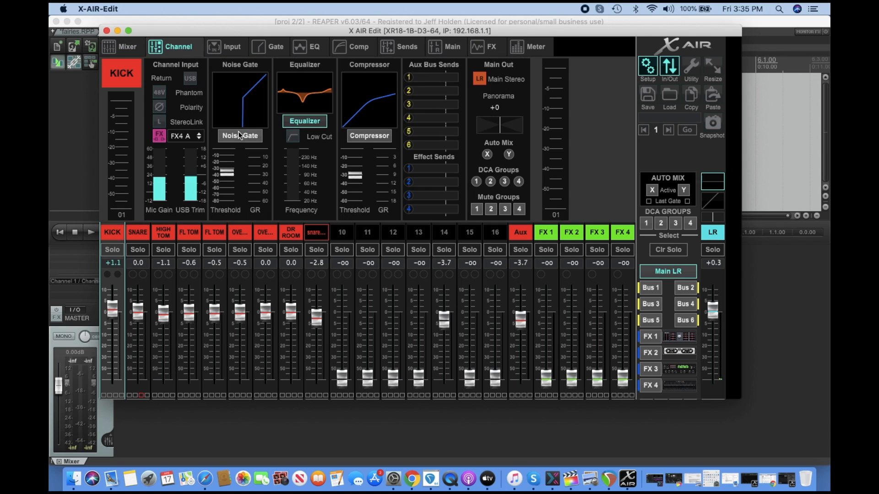
pyautogui.click(161, 181)
pyautogui.moveTo(161, 181)
pyautogui.mouseDown()
pyautogui.moveTo(158, 144)
pyautogui.moveTo(155, 177)
pyautogui.mouseUp()
pyautogui.click(292, 414)
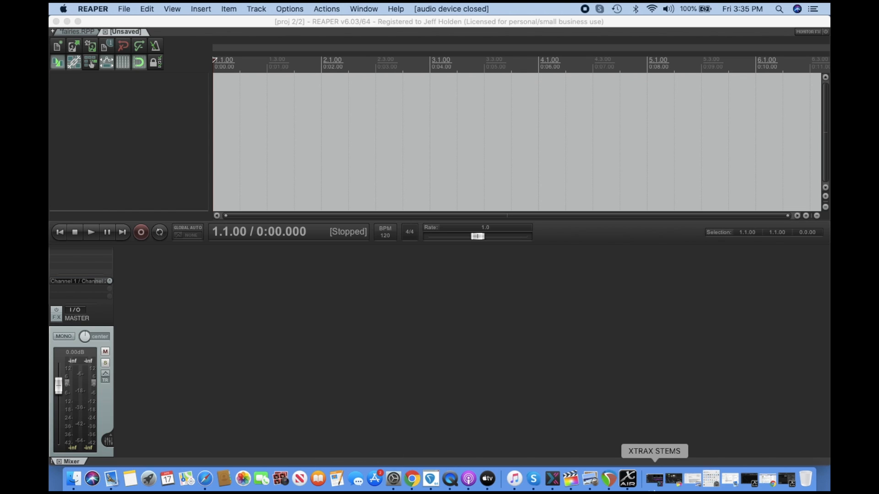
# Switch to X AIR Edit and step through the channel strips one by one to review each channel's settings.
pyautogui.click(627, 479)
pyautogui.press('Right')
pyautogui.press('Left')
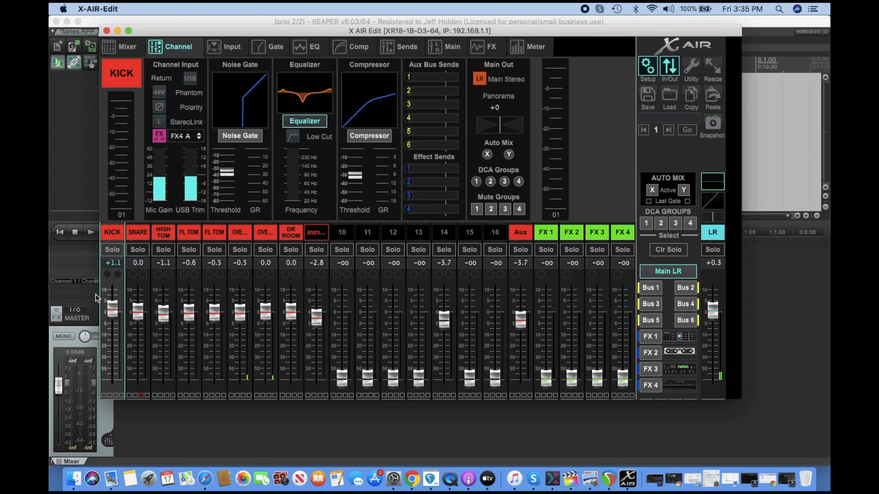
pyautogui.press('Right')
pyautogui.press('Right')
pyautogui.press('Right')
pyautogui.press('Right')
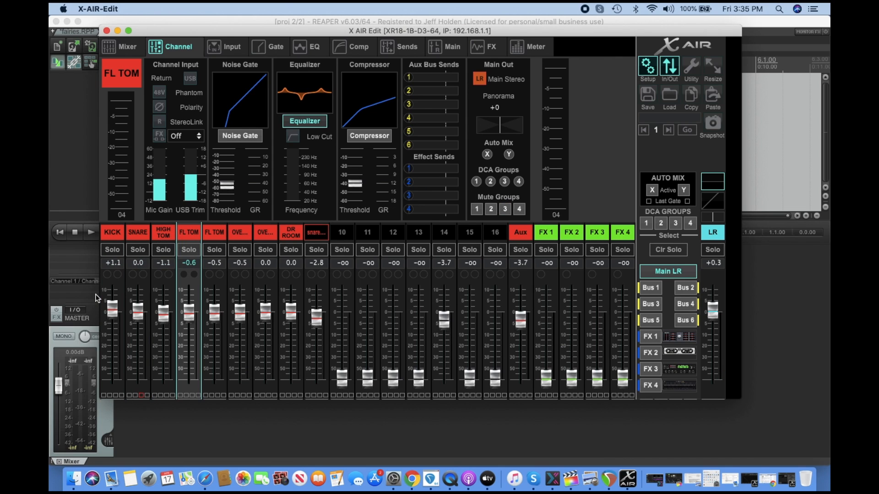
pyautogui.press('Right')
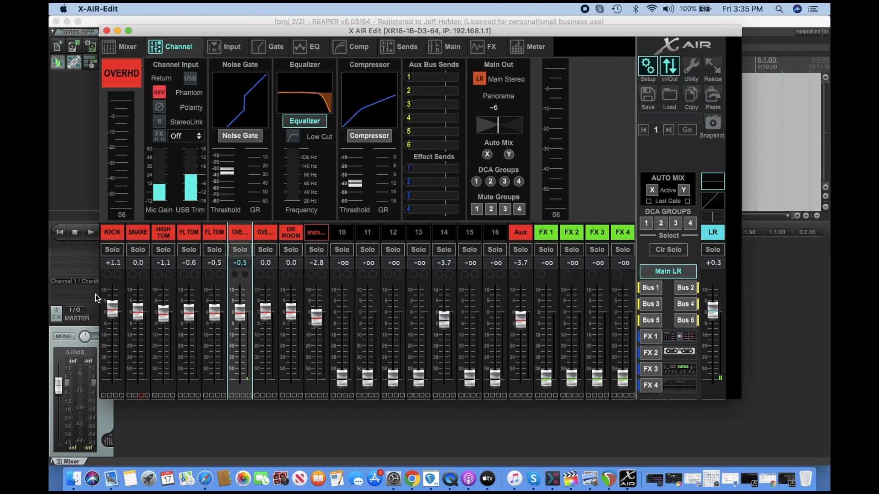
pyautogui.press('Right')
pyautogui.press('Right')
pyautogui.press('Right')
pyautogui.press('Left')
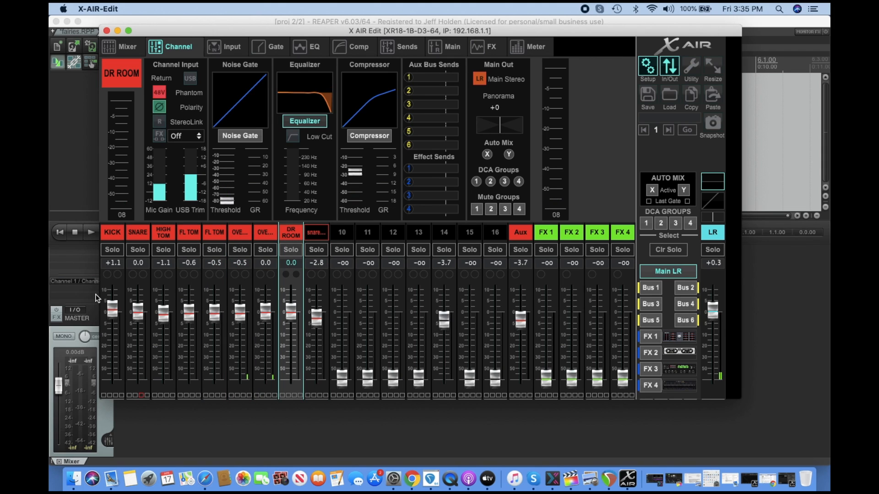
pyautogui.press('Right')
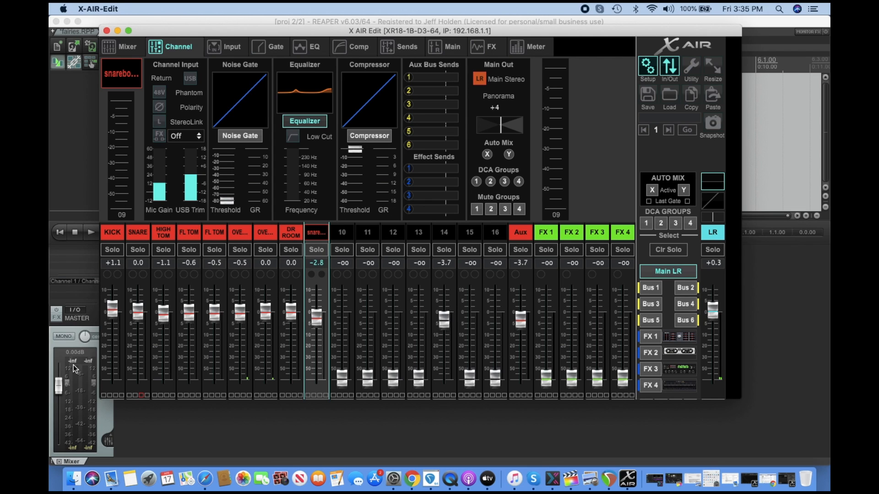
pyautogui.press('Left')
pyautogui.press('Left')
pyautogui.press('Left')
pyautogui.press('Left')
pyautogui.press('Left')
pyautogui.press('Left')
pyautogui.press('Left')
pyautogui.press('Left')
pyautogui.press('Right')
pyautogui.press('Right')
pyautogui.press('Right')
pyautogui.press('Right')
pyautogui.press('Right')
pyautogui.press('Right')
pyautogui.press('Right')
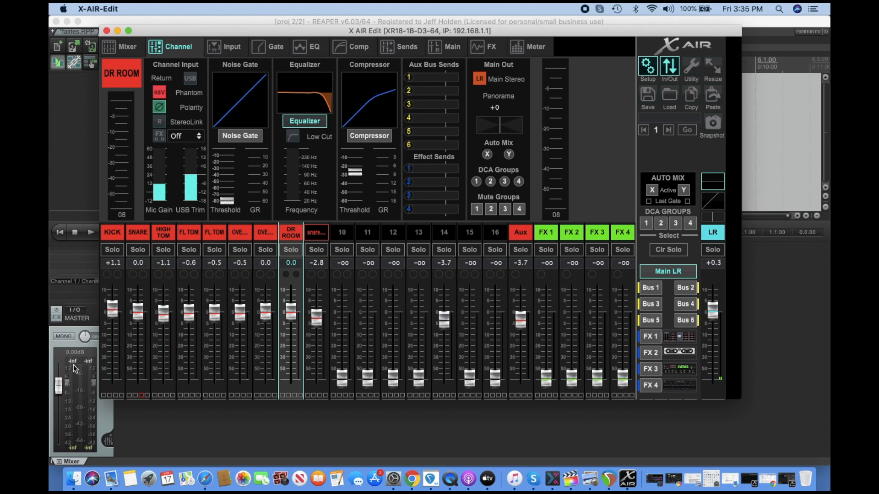
pyautogui.press('Left')
pyautogui.press('Left')
pyautogui.press('Left')
pyautogui.press('Left')
pyautogui.press('Left')
pyautogui.press('Left')
pyautogui.press('Left')
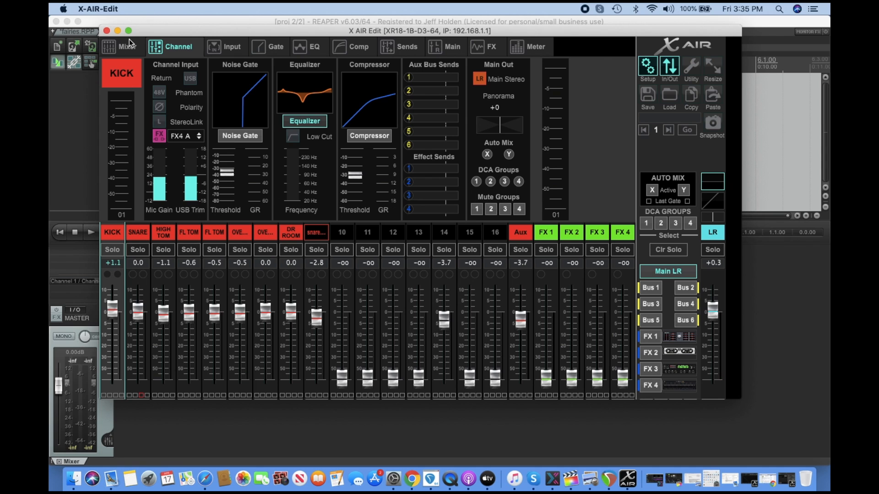
# Return to the unsaved REAPER project and insert two new tracks.
pyautogui.click(115, 31)
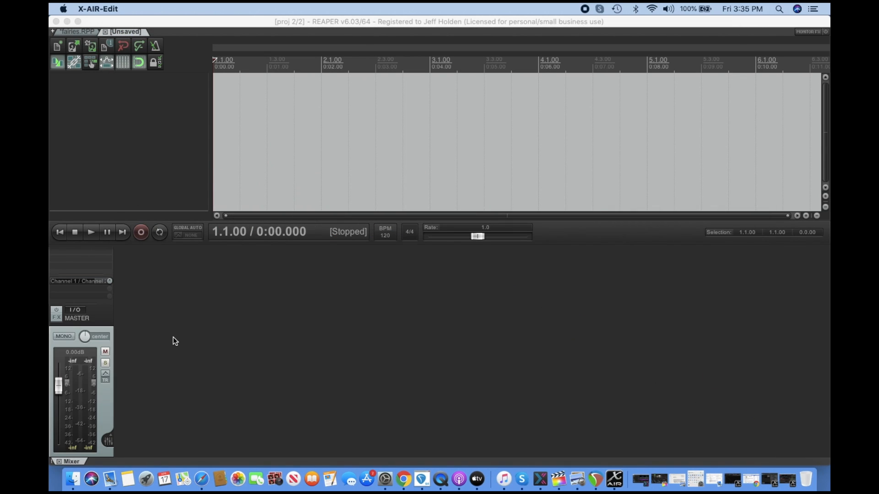
pyautogui.click(156, 17)
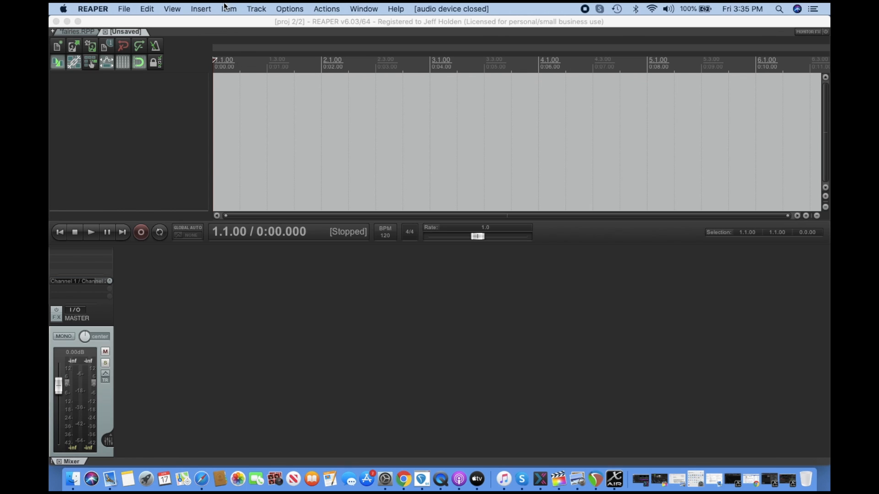
pyautogui.click(254, 9)
pyautogui.click(252, 20)
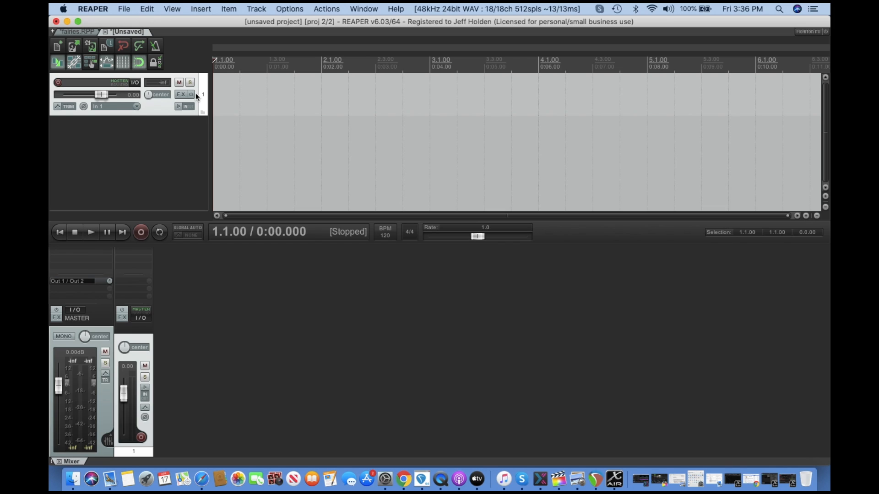
pyautogui.press('super+t')
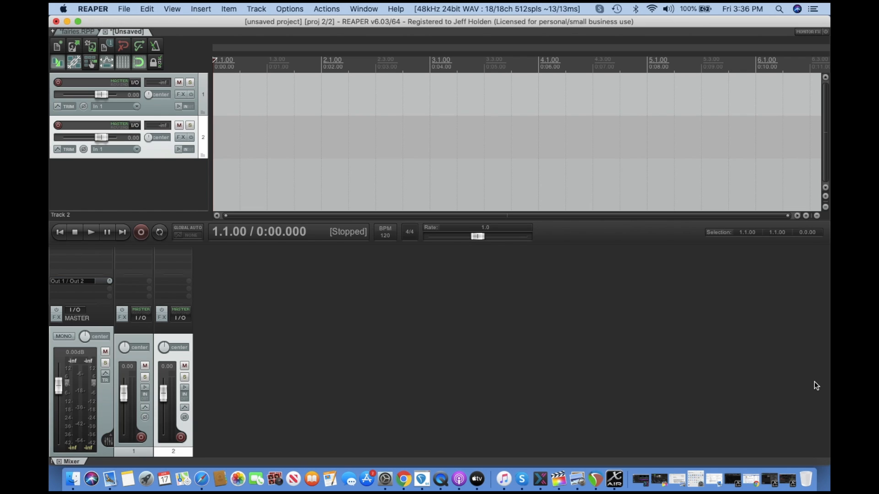
# Open X AIR Edit's In/Out routing window and compare the Input and USB Sends patching grids.
pyautogui.click(614, 479)
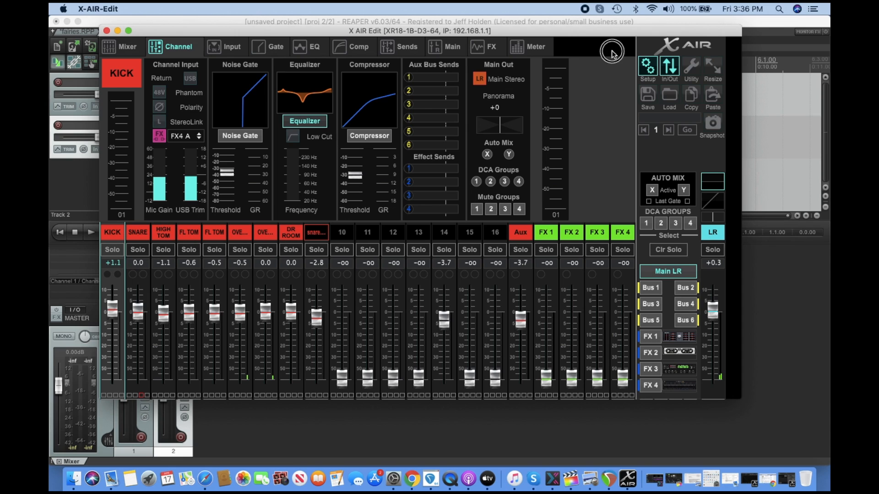
pyautogui.click(665, 67)
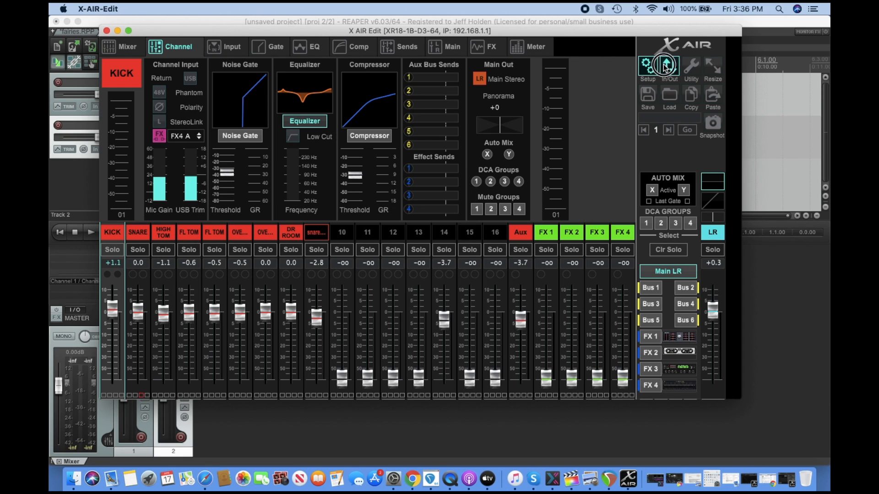
pyautogui.click(664, 65)
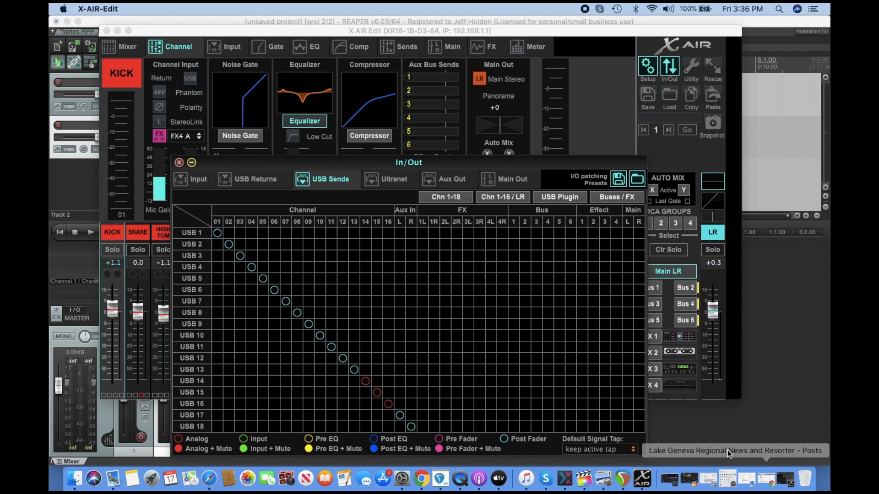
pyautogui.moveTo(468, 163); pyautogui.dragTo(462, 106)
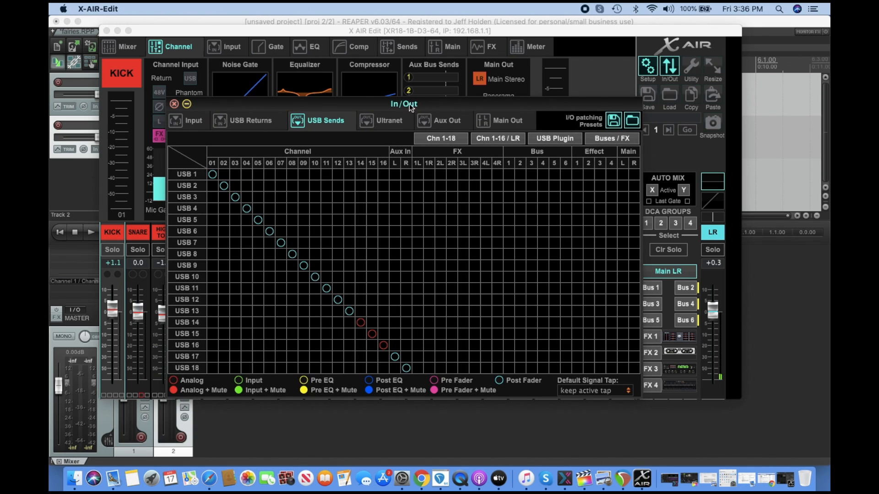
pyautogui.click(193, 120)
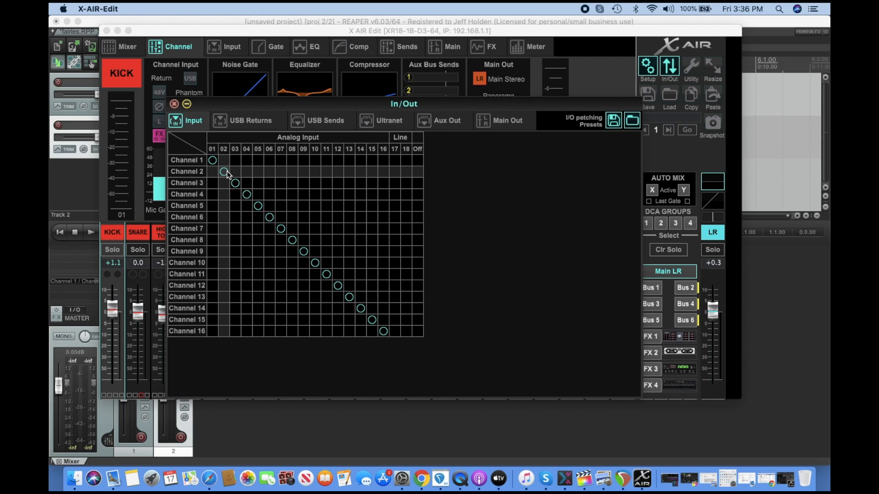
pyautogui.click(323, 125)
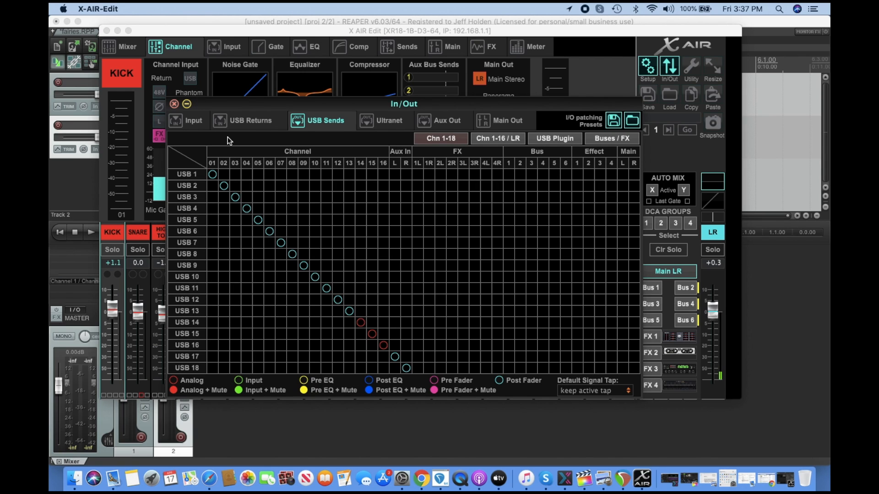
pyautogui.click(194, 123)
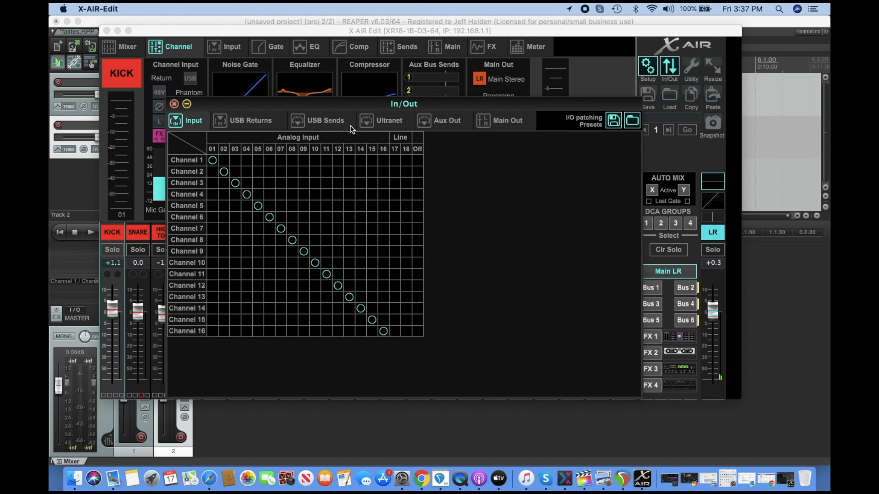
pyautogui.click(319, 120)
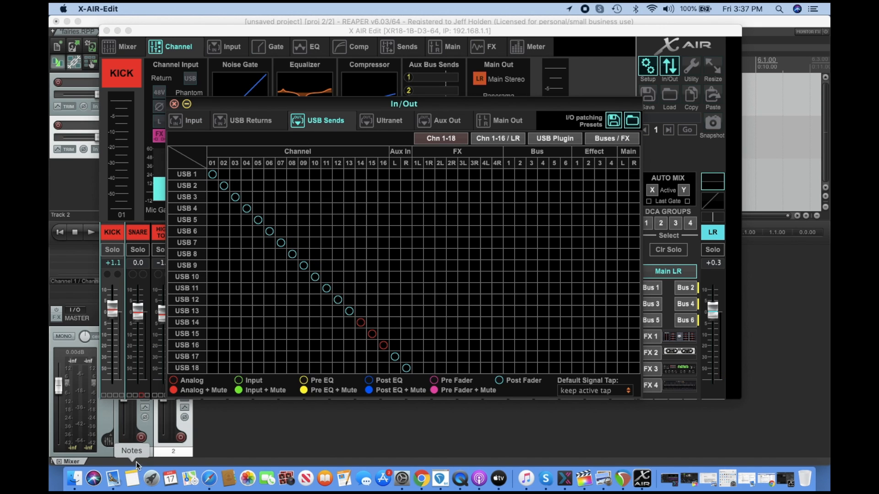
# Back in REAPER, set track 1's record input to mono In 1 and track 2's to mono In 2.
pyautogui.click(134, 451)
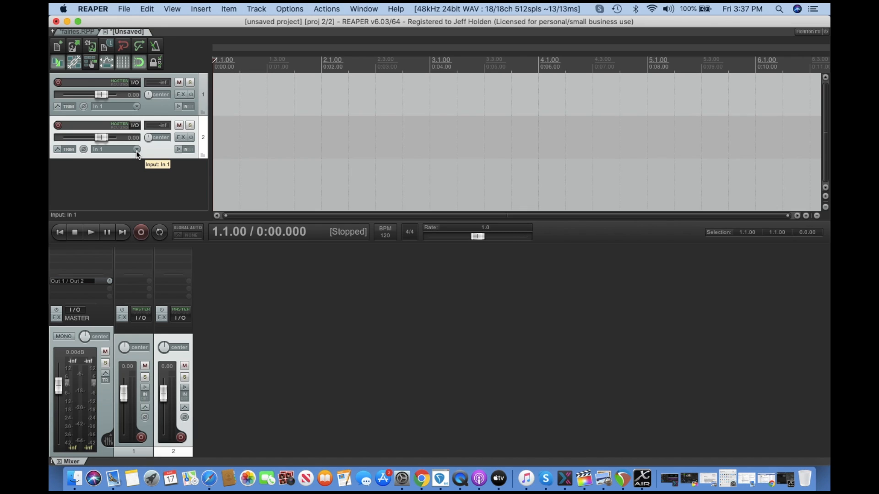
pyautogui.click(137, 106)
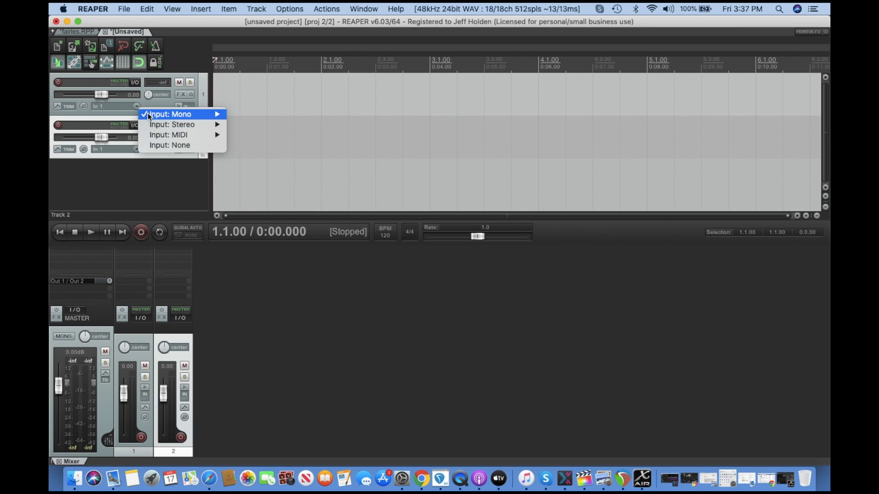
pyautogui.moveTo(147, 114)
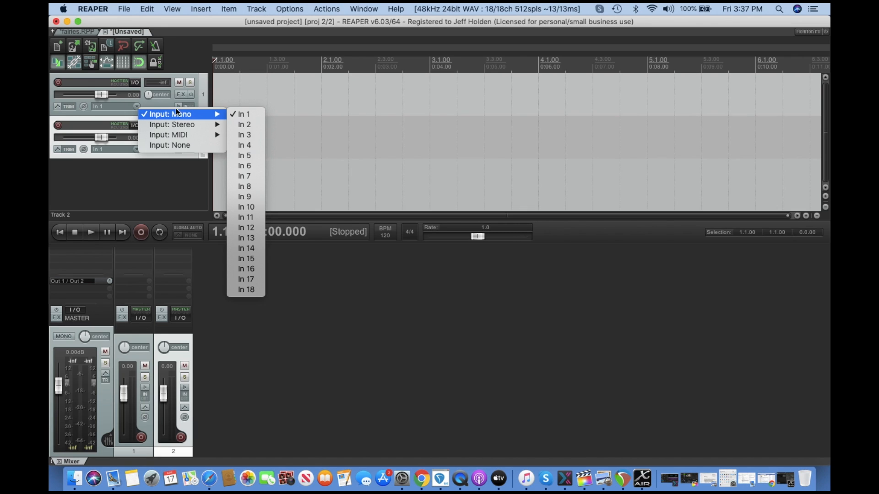
pyautogui.click(233, 115)
pyautogui.click(137, 106)
pyautogui.click(151, 221)
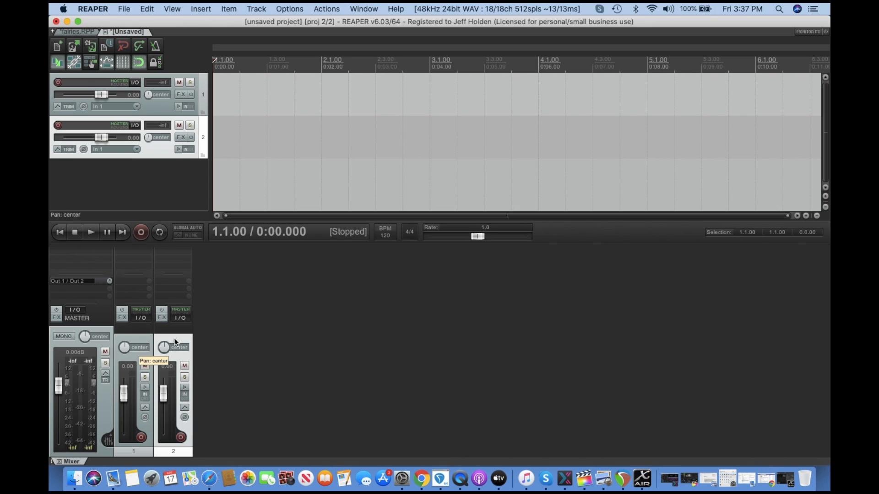
pyautogui.click(135, 148)
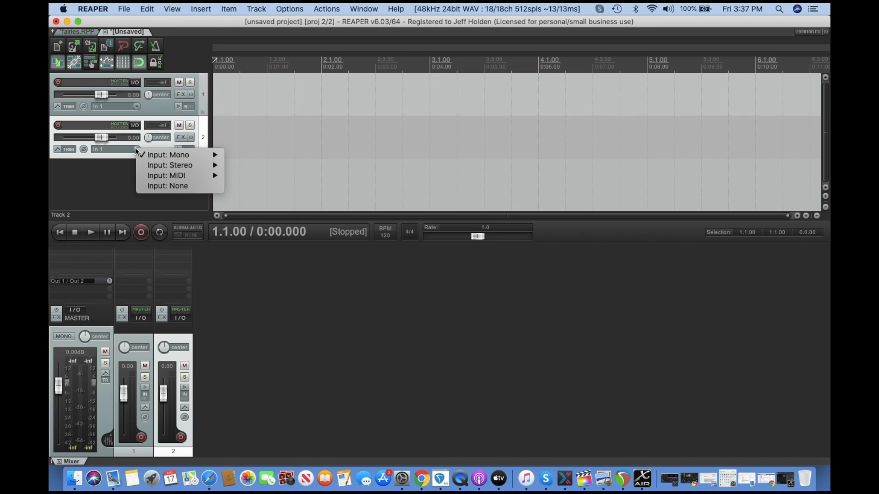
pyautogui.moveTo(161, 155)
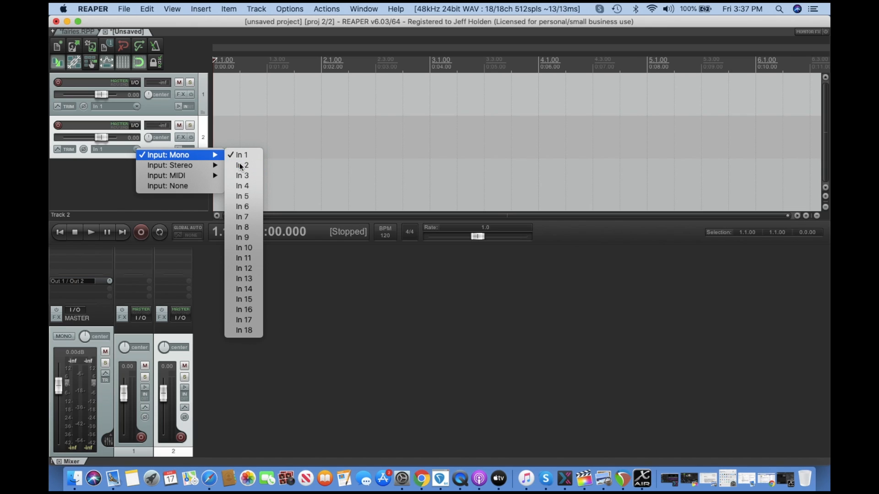
pyautogui.click(239, 164)
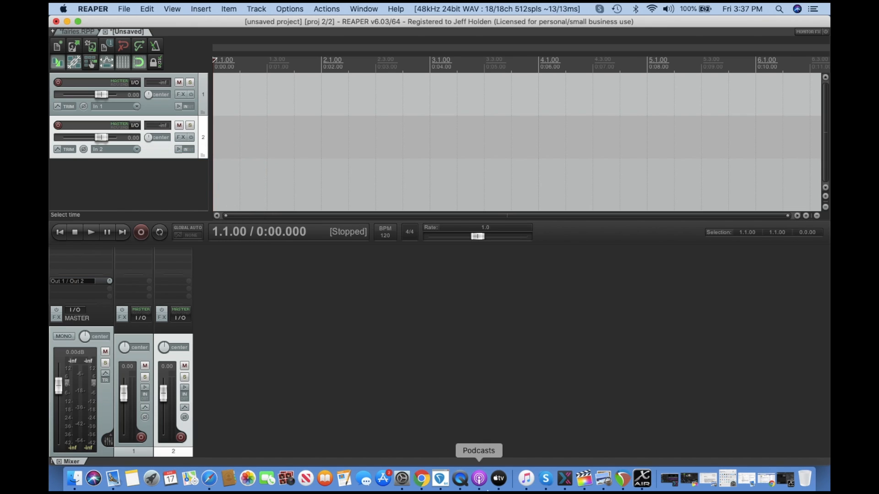
# Select the Snare channel in X AIR Edit, move its window aside, and record-arm track 2 in REAPER.
pyautogui.click(643, 483)
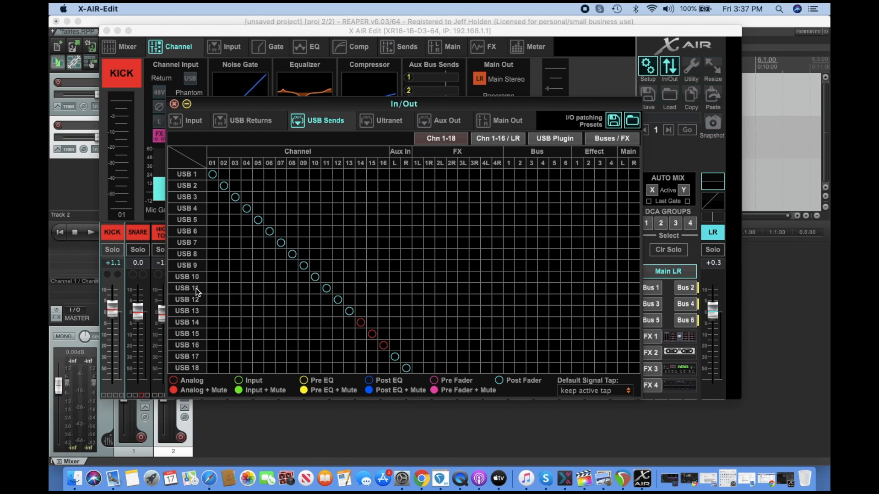
pyautogui.click(127, 138)
pyautogui.click(135, 233)
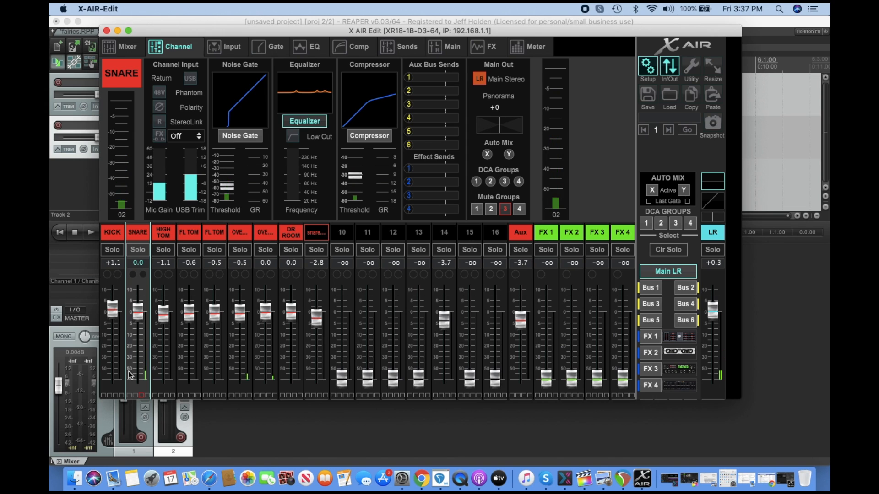
pyautogui.click(239, 32)
pyautogui.moveTo(239, 32); pyautogui.dragTo(346, 11)
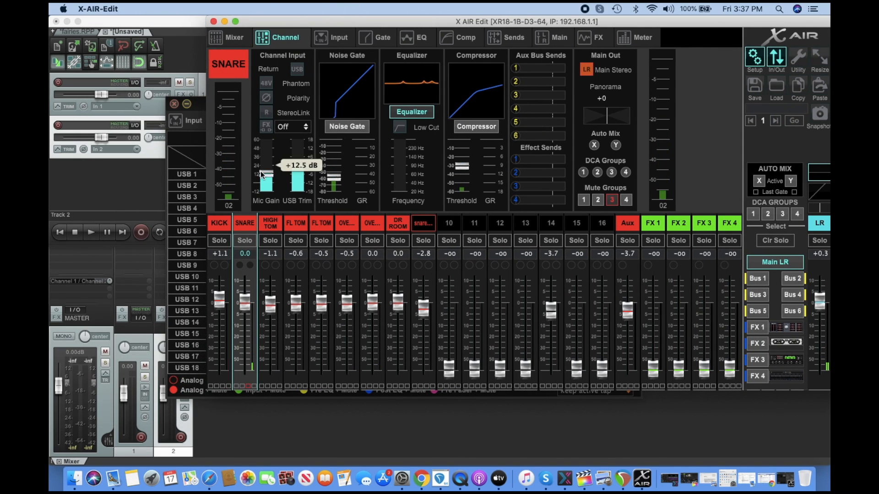
pyautogui.click(168, 447)
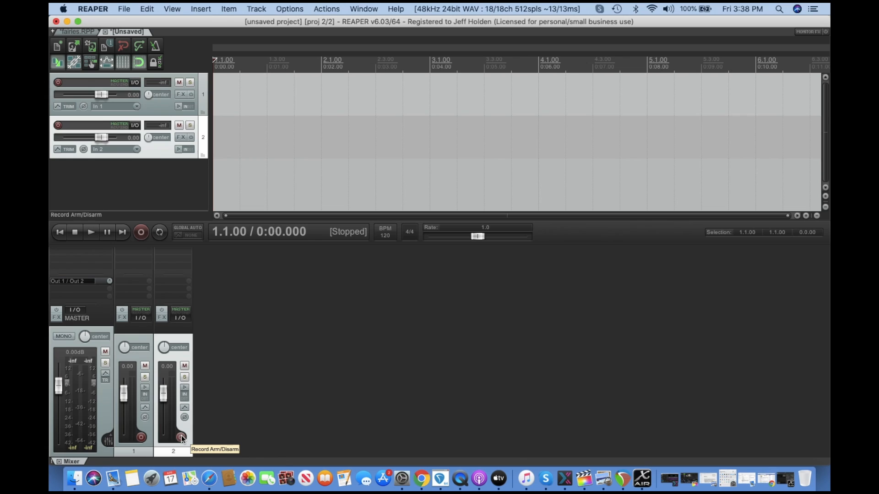
pyautogui.click(182, 437)
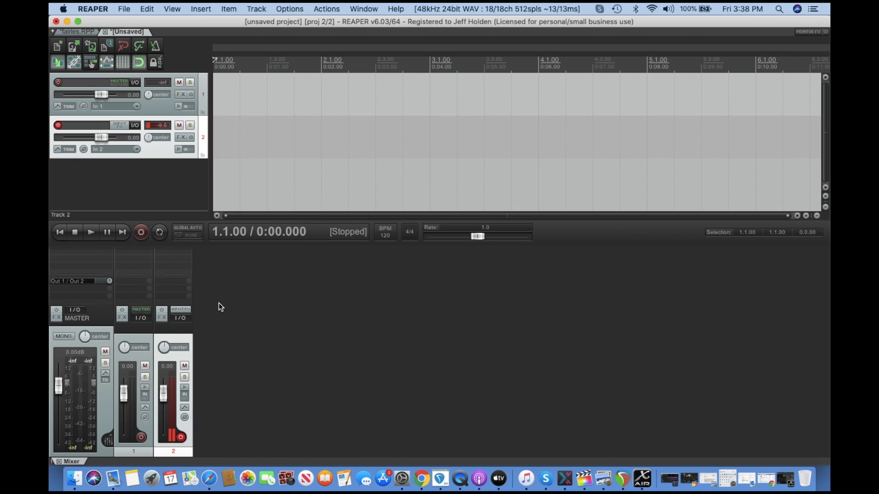
# Insert more tracks until the project has eight tracks in total.
pyautogui.press('super+t')
pyautogui.press('super+t')
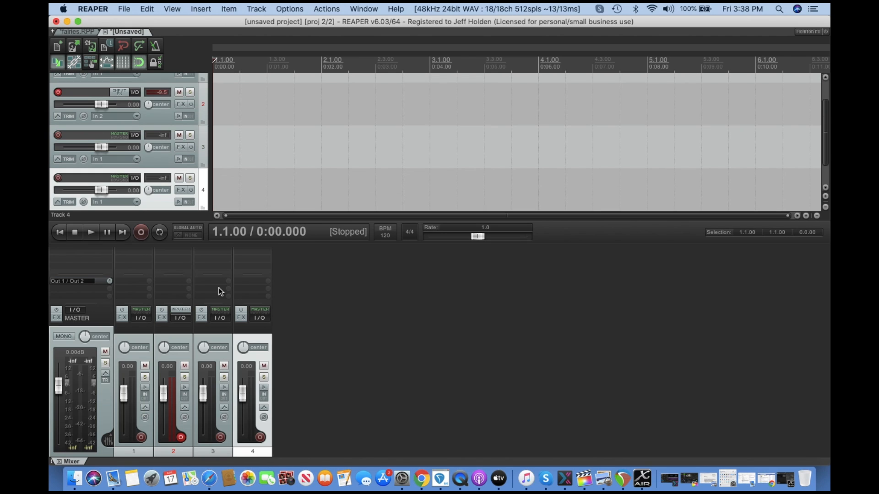
pyautogui.press('super+t')
pyautogui.press('super+t')
pyautogui.press('super+t')
pyautogui.press('super+t')
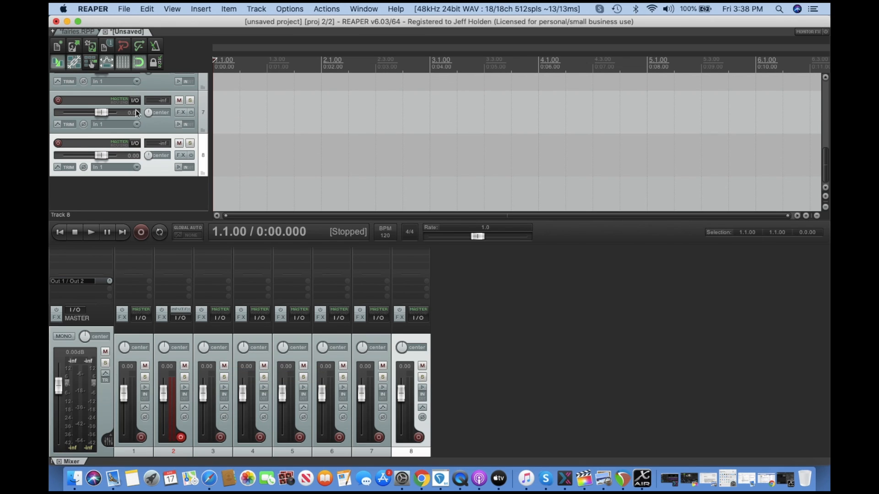
# Set track 3's record input to mono In 3.
pyautogui.scroll(10, 138, 133)
pyautogui.click(135, 195)
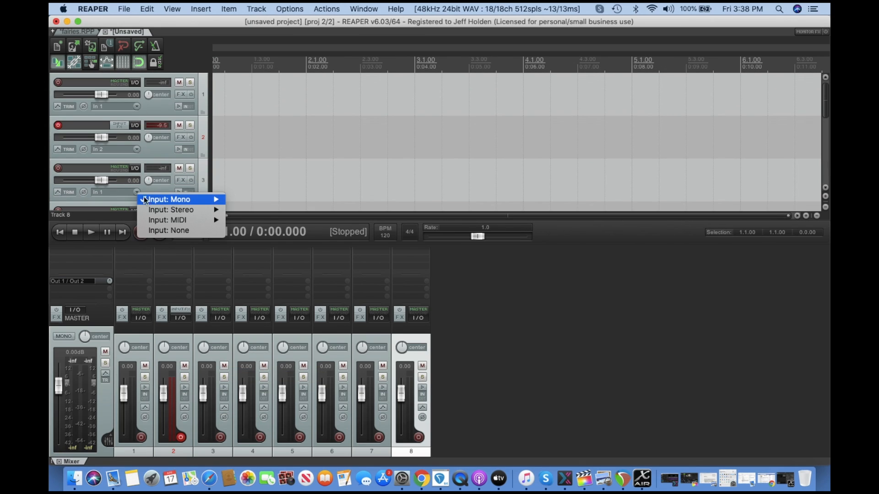
pyautogui.moveTo(199, 197)
pyautogui.click(250, 220)
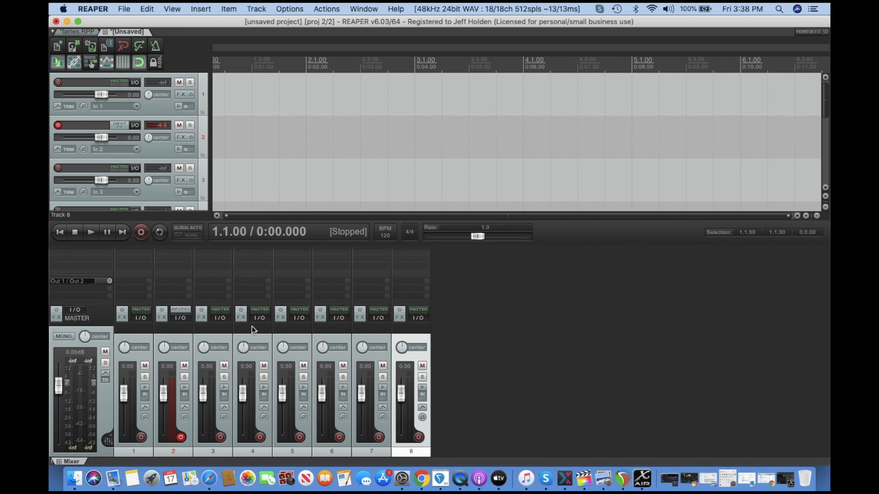
# Name the eight tracks kick, snare, rack, floor1, floor2, Loh, Roh and Room.
pyautogui.doubleClick(135, 324)
pyautogui.write('k')
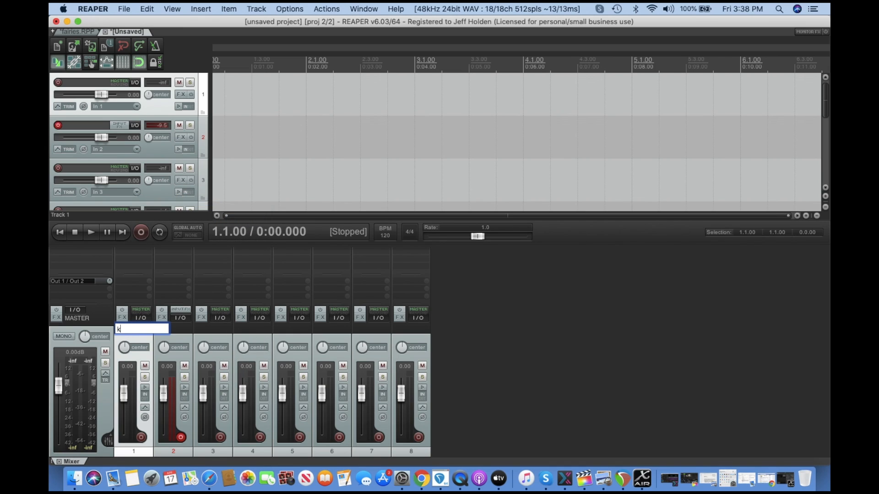
pyautogui.write('ick')
pyautogui.press('Tab')
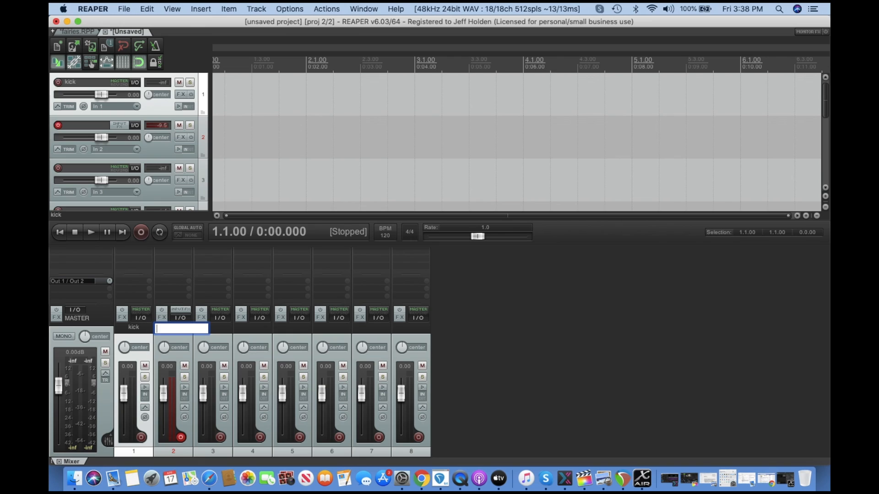
pyautogui.write('snare')
pyautogui.press('Tab')
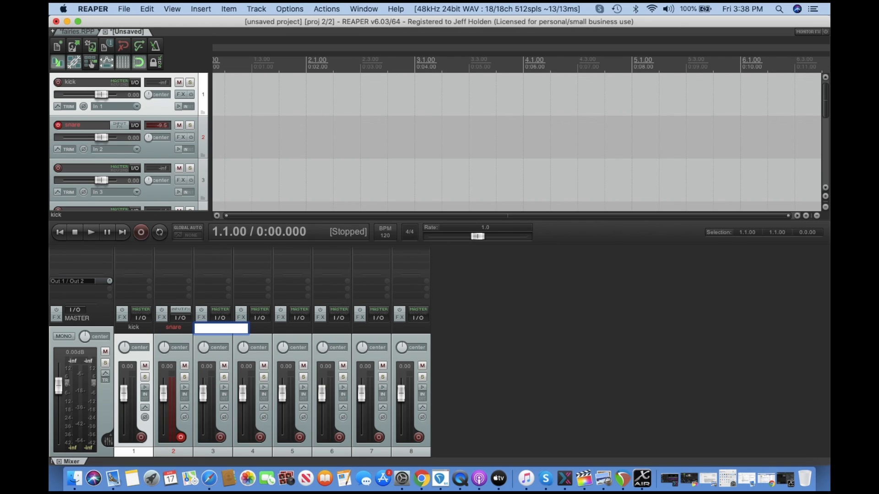
pyautogui.write('rack')
pyautogui.press('Tab')
pyautogui.write('floor')
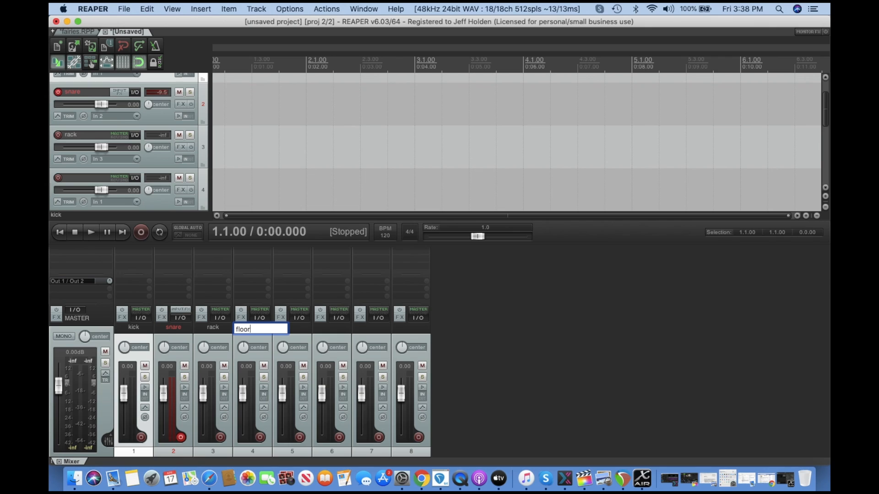
pyautogui.write('1')
pyautogui.press('Tab')
pyautogui.write('floor2')
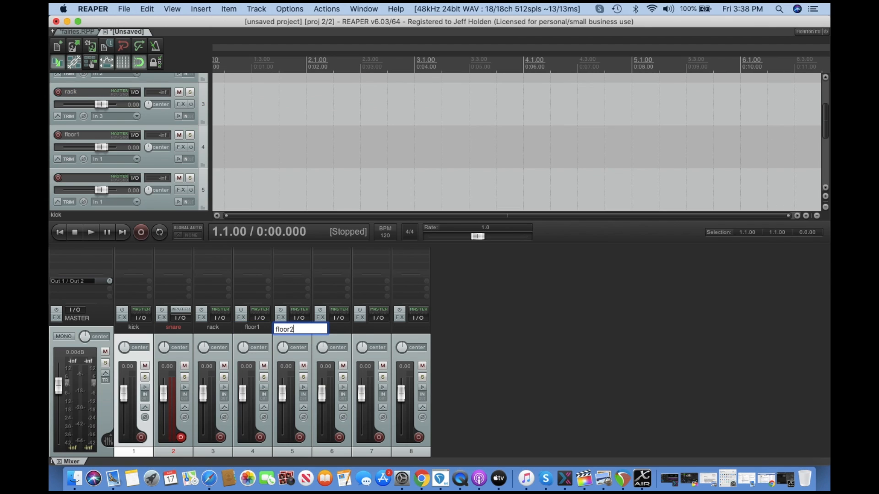
pyautogui.press('Tab')
pyautogui.write('Loh')
pyautogui.press('Tab')
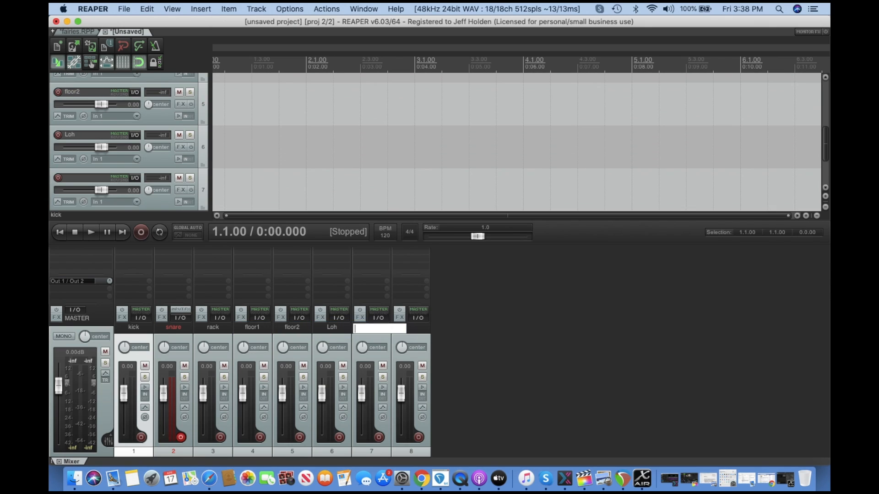
pyautogui.write('Roh')
pyautogui.press('Tab')
pyautogui.write('Room')
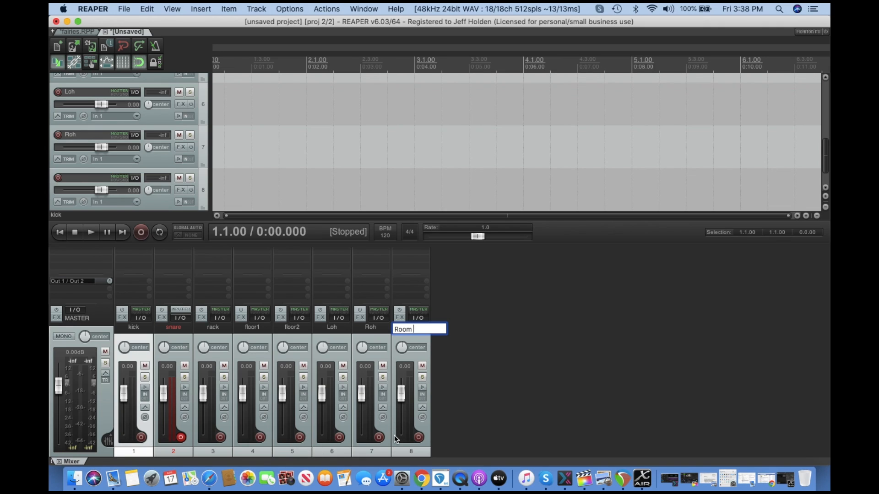
# Insert a ninth track after Room and name it snare botton.
pyautogui.click(397, 451)
pyautogui.press('super+t')
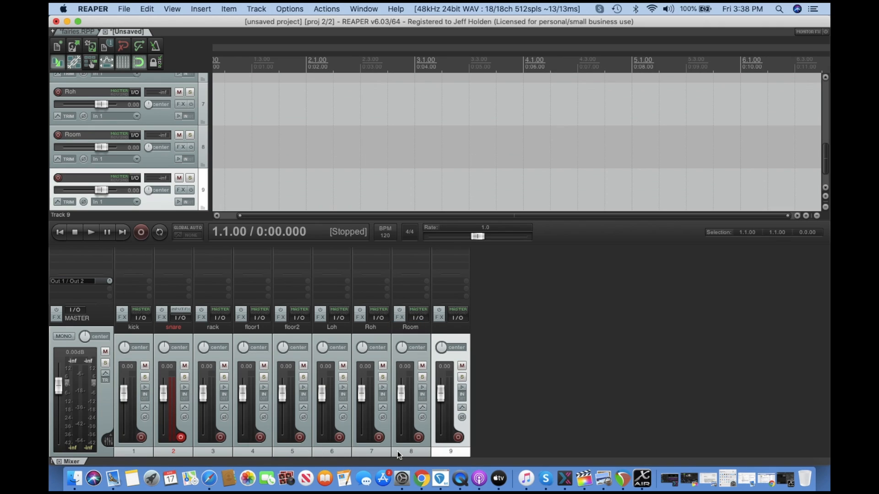
pyautogui.doubleClick(447, 328)
pyautogui.write('sn')
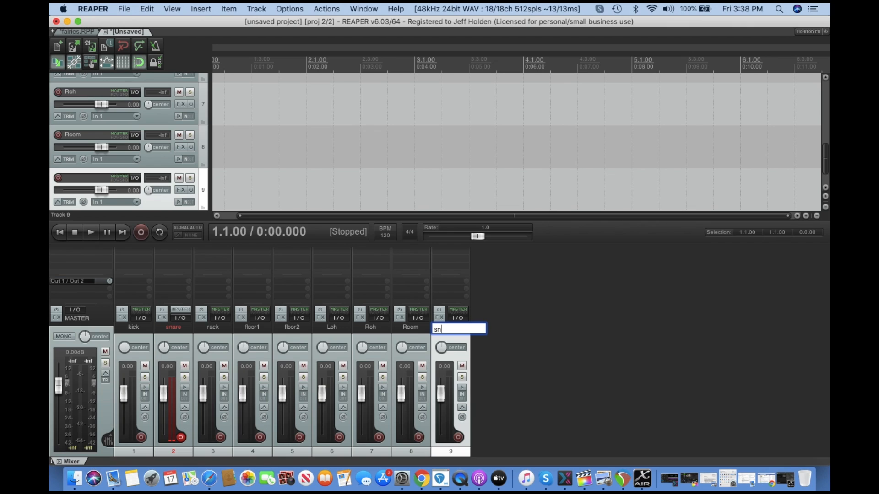
pyautogui.write('are botton')
pyautogui.press('Return')
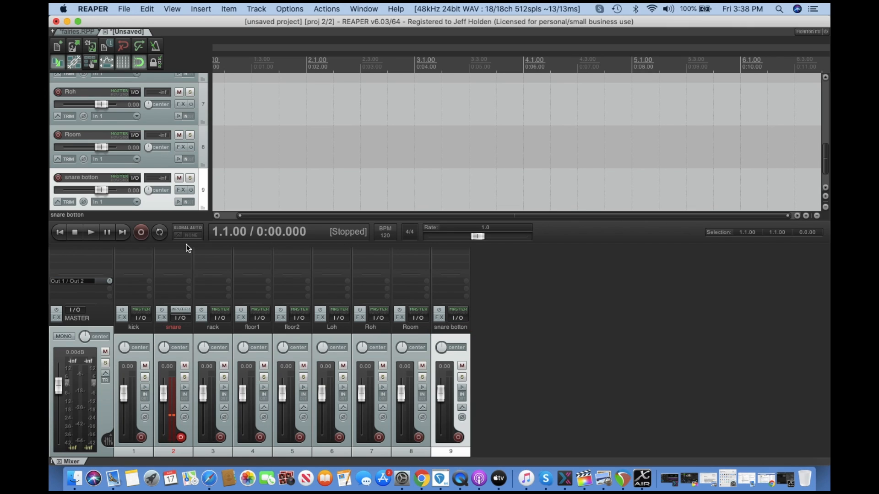
# Examine the USB Sends routing of mixer channels to USB outputs in X AIR Edit's In/Out window.
pyautogui.scroll(5, 149, 108)
pyautogui.hscroll(2, 149, 108)
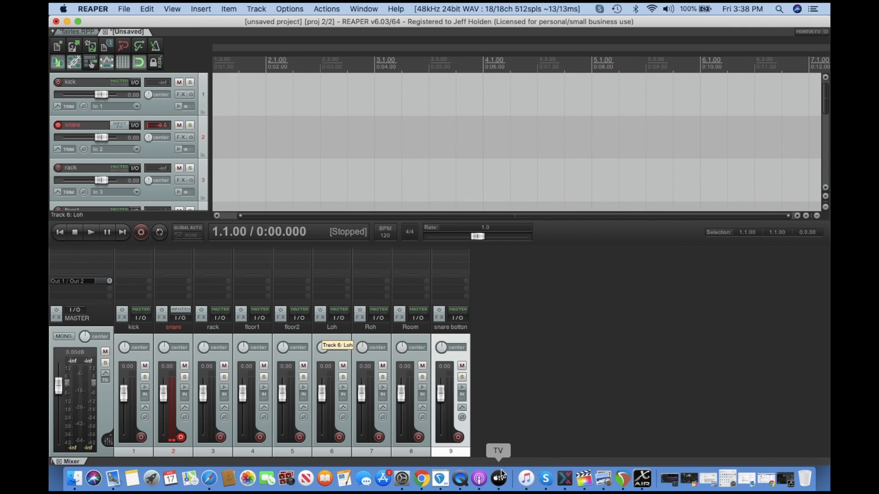
pyautogui.click(641, 478)
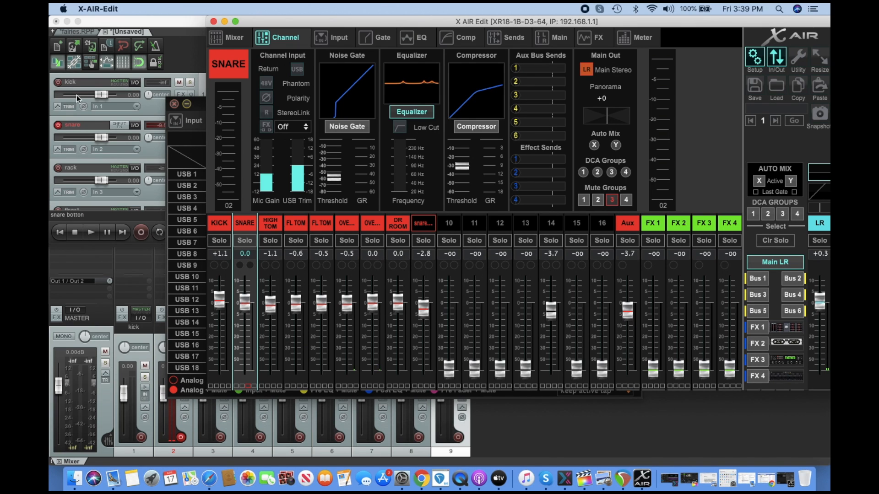
pyautogui.scroll(-2, 122, 169)
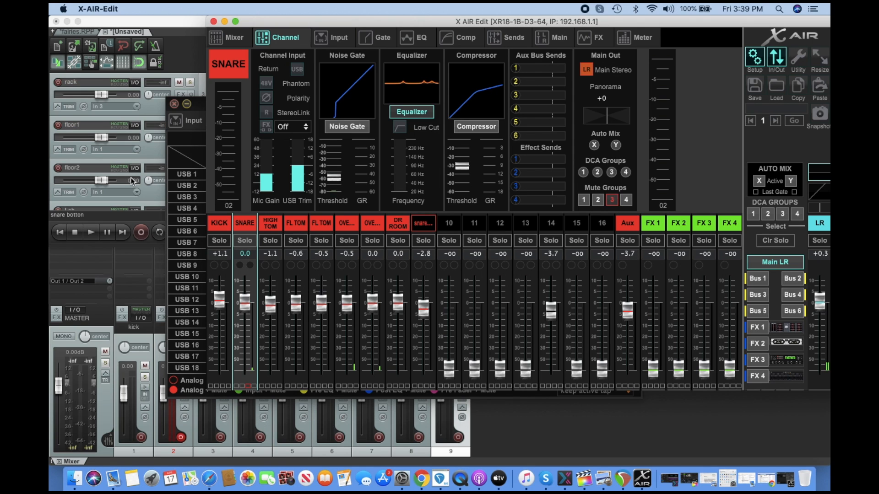
pyautogui.click(224, 21)
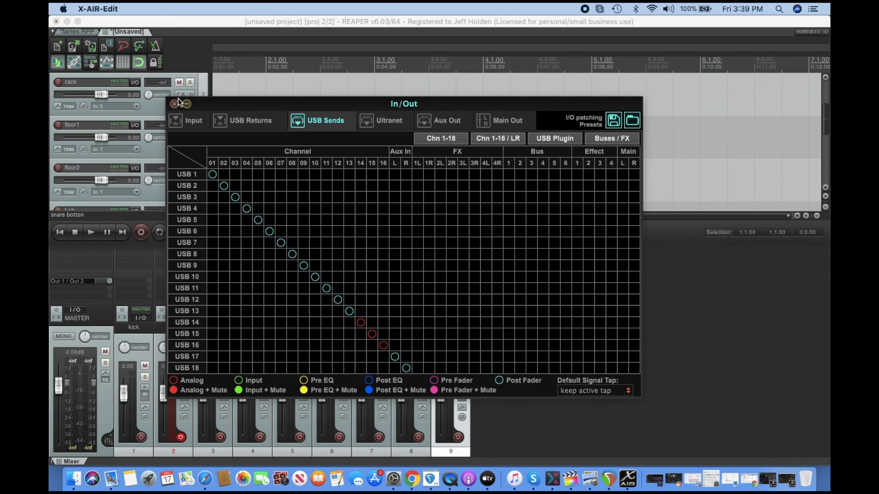
pyautogui.click(177, 106)
pyautogui.scroll(-2, 137, 193)
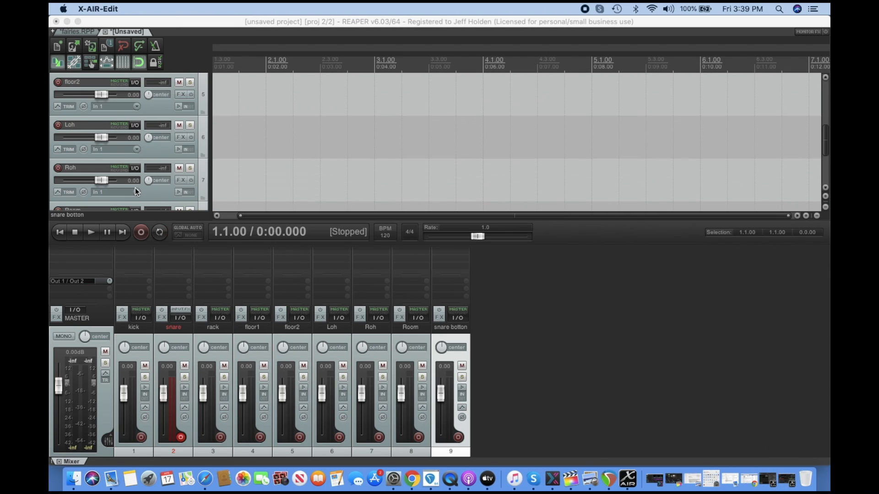
# Set the Roh track's record input to mono In 4.
pyautogui.click(133, 194)
pyautogui.moveTo(173, 197)
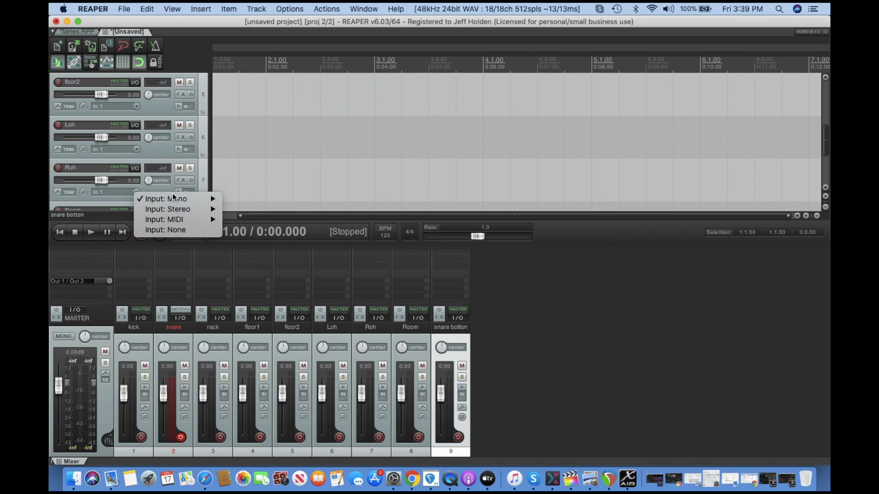
pyautogui.click(240, 229)
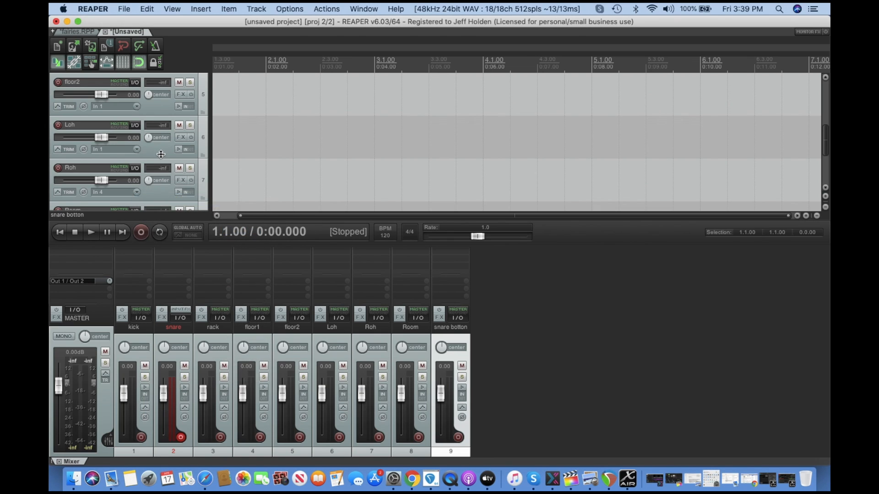
# Set the floor1 track's record input to mono In 4.
pyautogui.scroll(-3, 161, 155)
pyautogui.scroll(5, 139, 129)
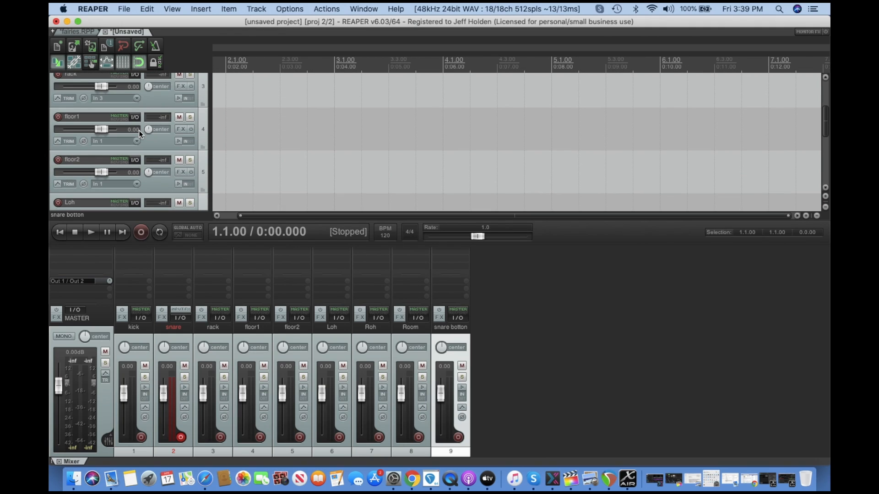
pyautogui.click(136, 182)
pyautogui.click(137, 144)
pyautogui.click(137, 142)
pyautogui.moveTo(153, 150)
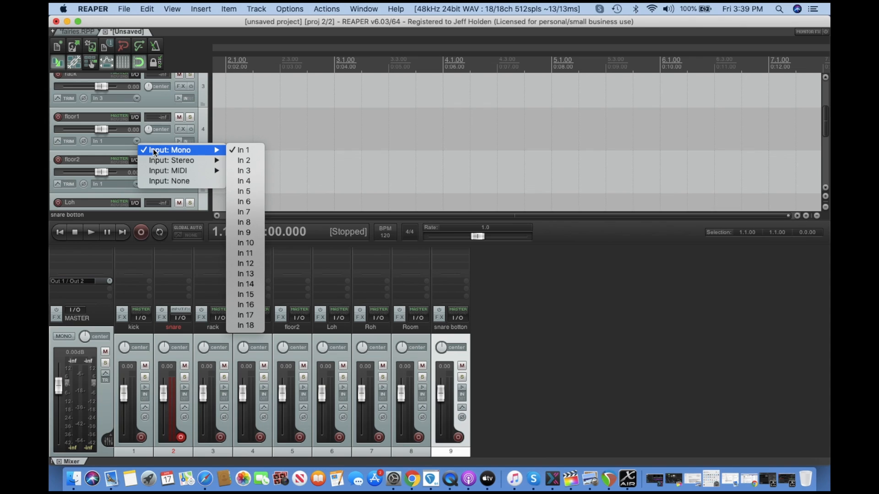
pyautogui.click(244, 181)
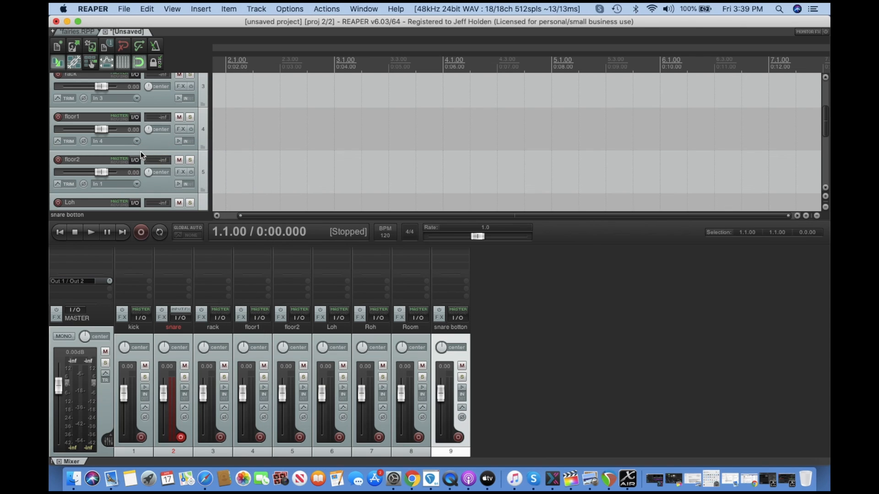
# Set the floor2 track's record input to mono In 5.
pyautogui.click(136, 183)
pyautogui.moveTo(183, 190)
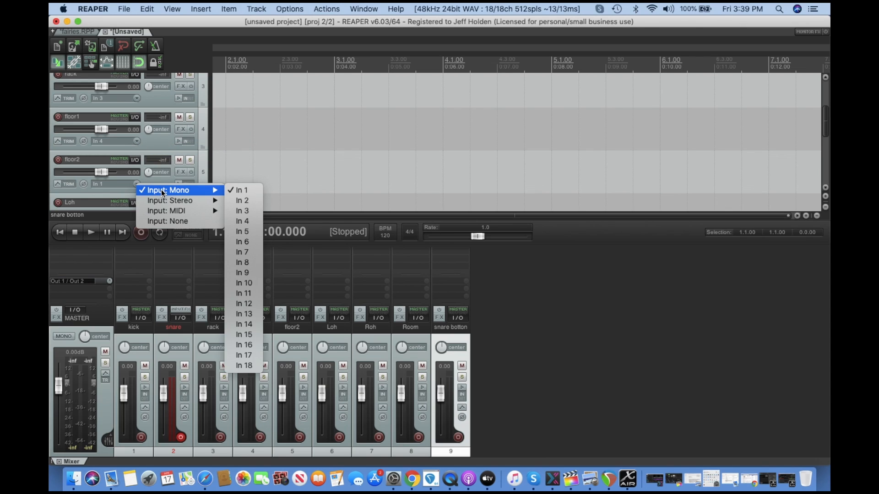
pyautogui.click(239, 233)
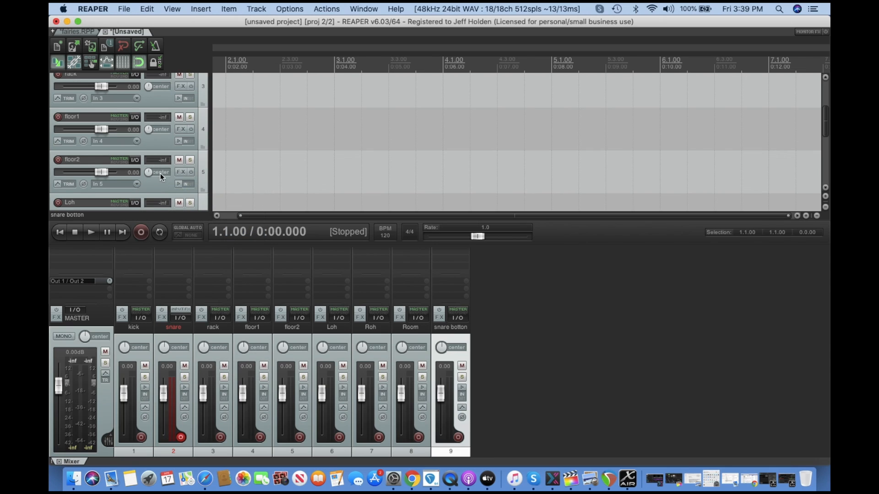
# Set the Roh track's record input to mono In 7.
pyautogui.hscroll(-1, 161, 172)
pyautogui.scroll(-4, 118, 168)
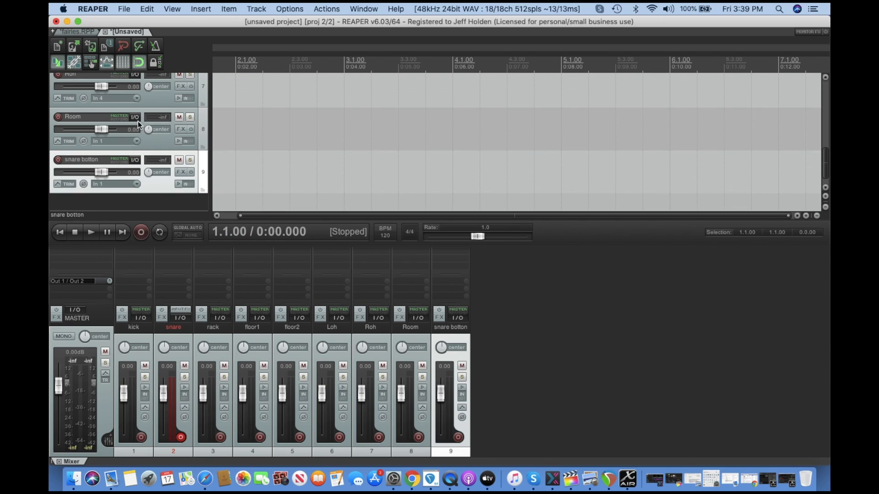
pyautogui.scroll(1, 138, 121)
pyautogui.click(136, 135)
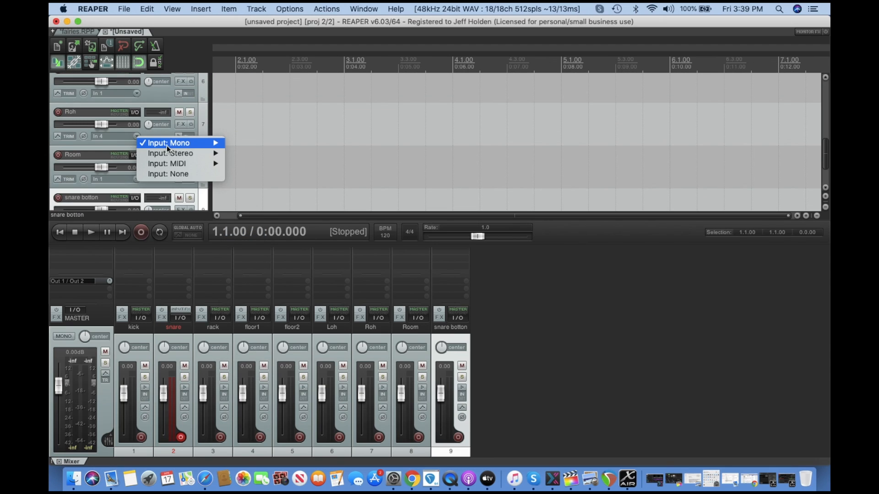
pyautogui.moveTo(167, 145)
pyautogui.click(251, 196)
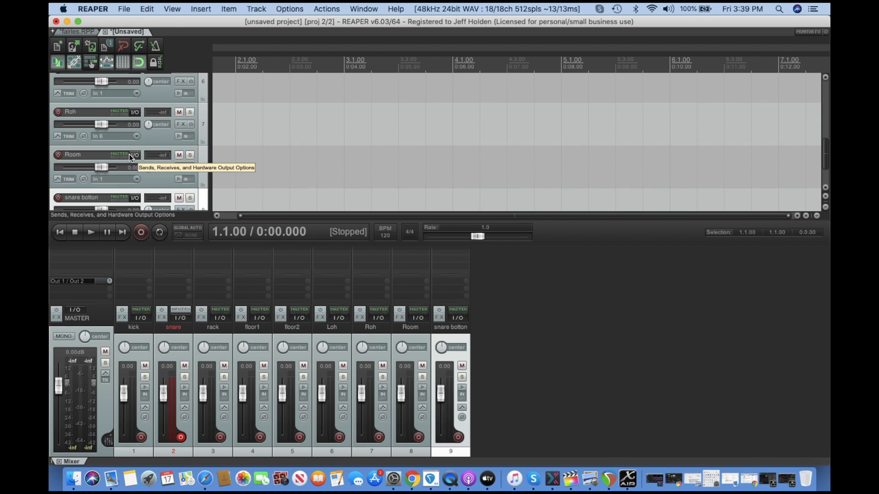
pyautogui.click(137, 137)
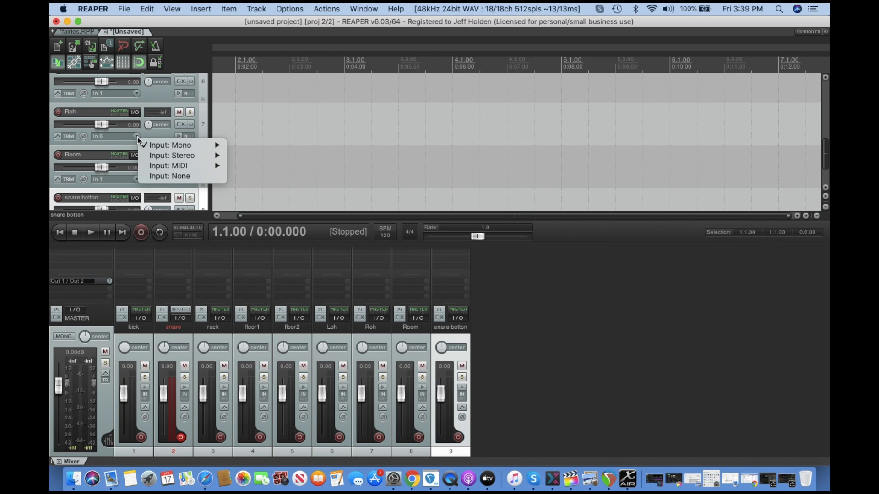
pyautogui.moveTo(201, 146)
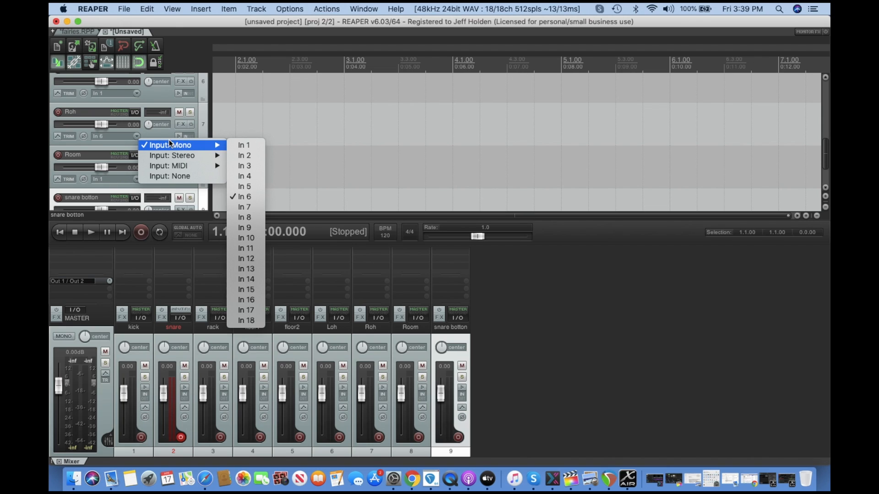
pyautogui.click(243, 207)
# Set the Loh track's record input to mono In 6.
pyautogui.click(139, 97)
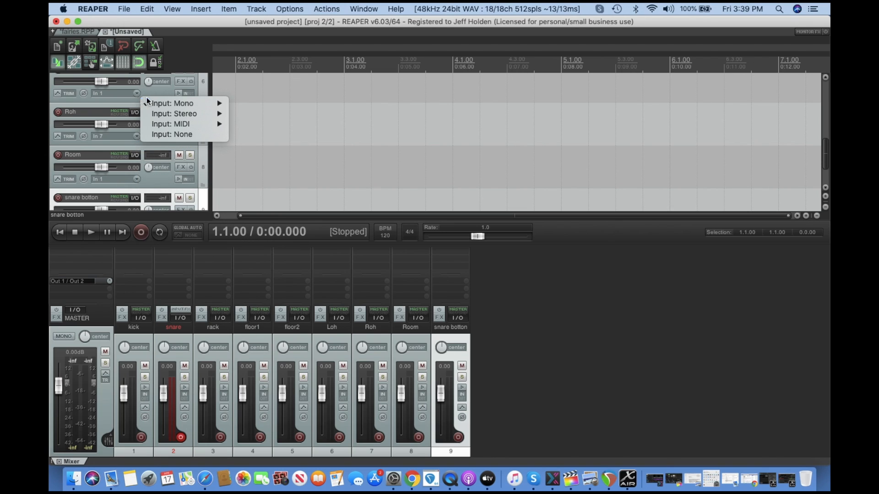
pyautogui.moveTo(183, 104)
pyautogui.click(251, 156)
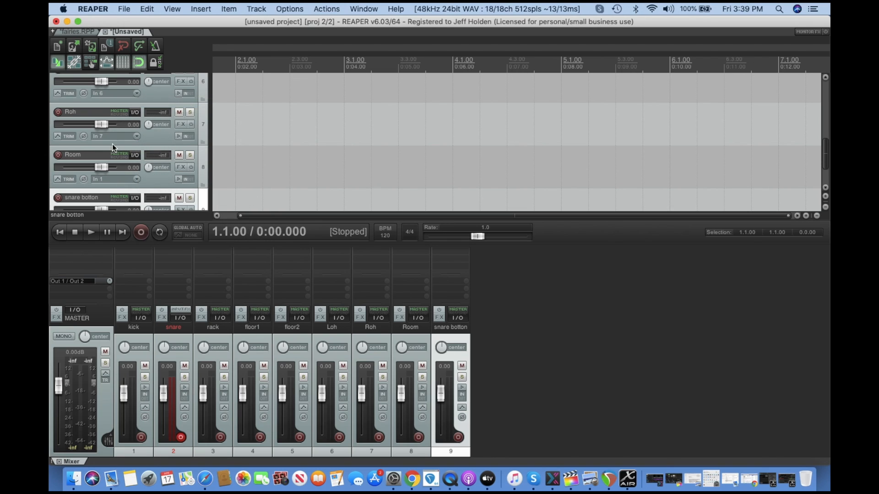
# Set the Room track's record input to mono In 8.
pyautogui.click(134, 178)
pyautogui.moveTo(183, 182)
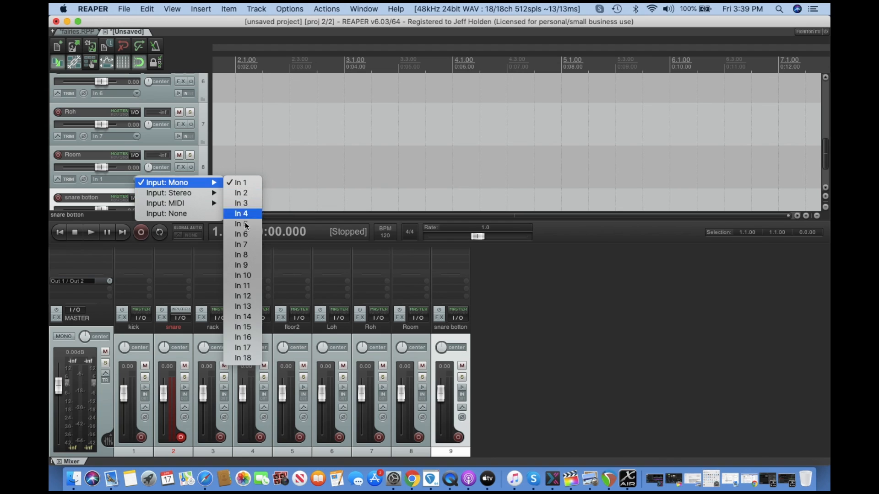
pyautogui.click(243, 255)
# Set the snare botton track's record input to mono In 9.
pyautogui.scroll(-2, 135, 166)
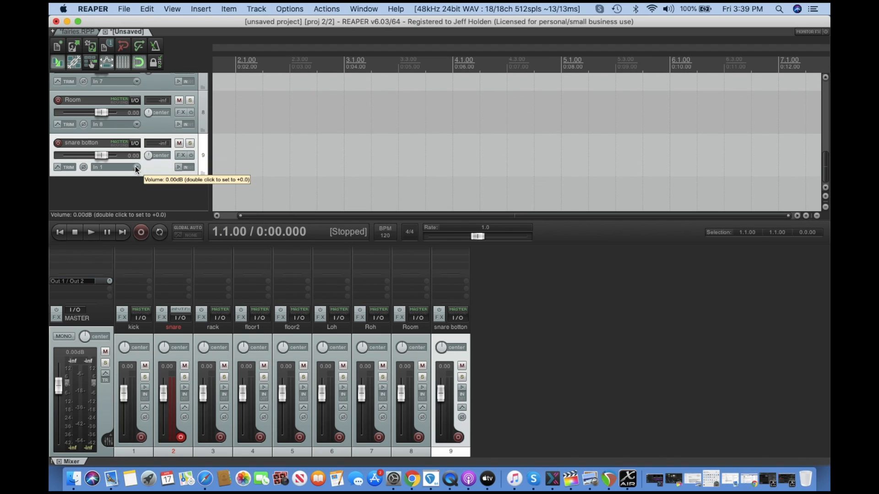
pyautogui.click(135, 166)
pyautogui.moveTo(177, 178)
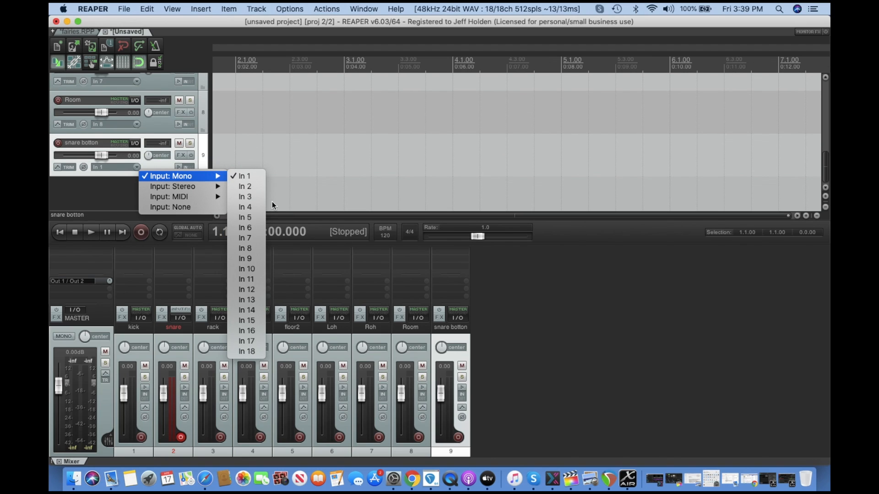
pyautogui.click(253, 259)
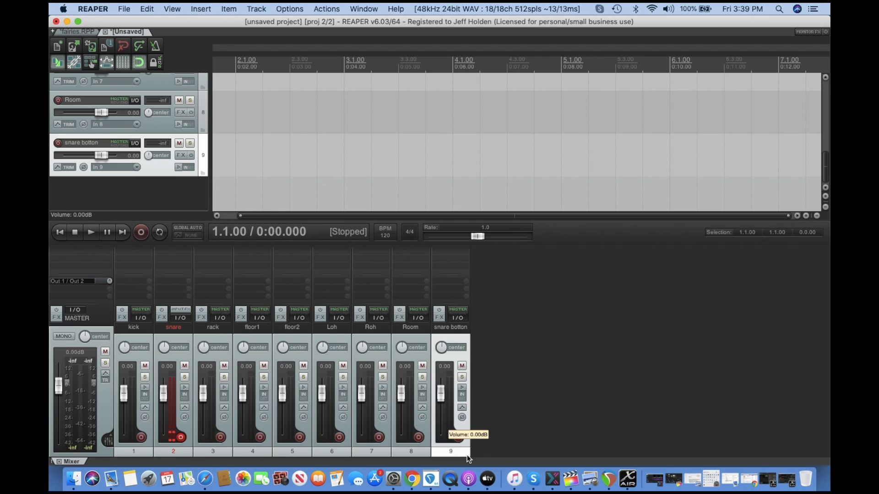
# Move the snare botton track to position 3, directly after the snare track.
pyautogui.moveTo(450, 446); pyautogui.dragTo(203, 432)
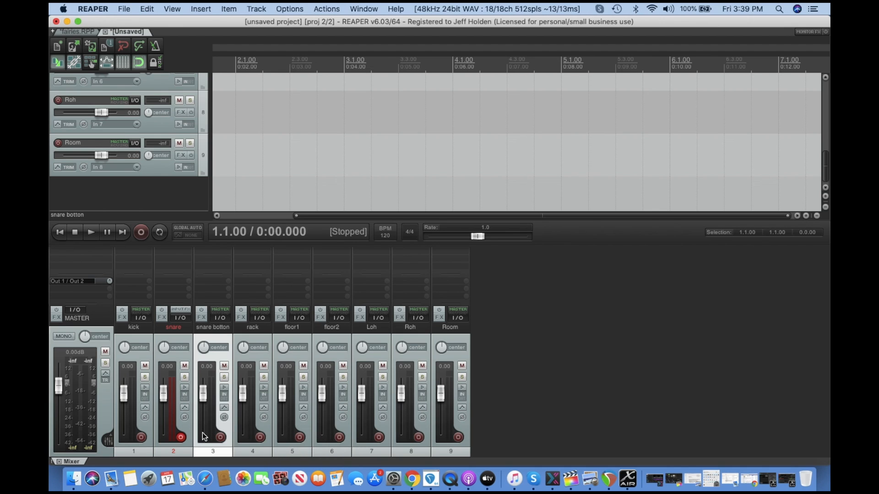
pyautogui.scroll(10, 150, 132)
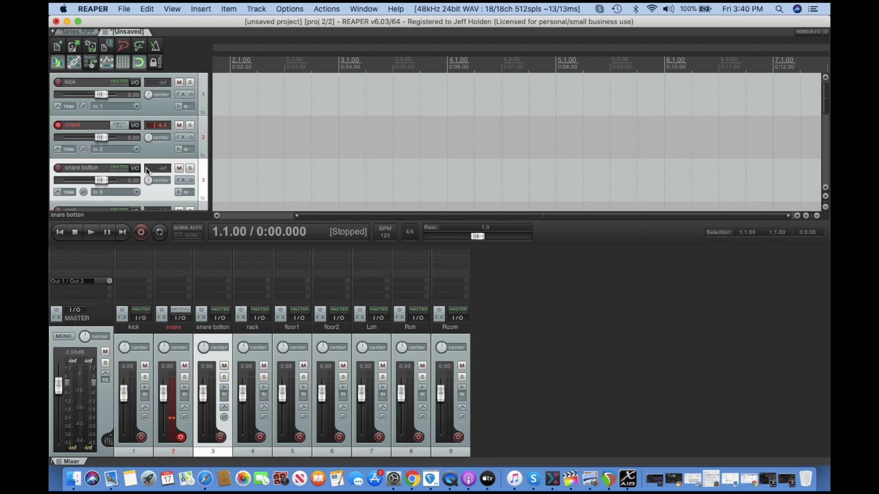
pyautogui.click(136, 191)
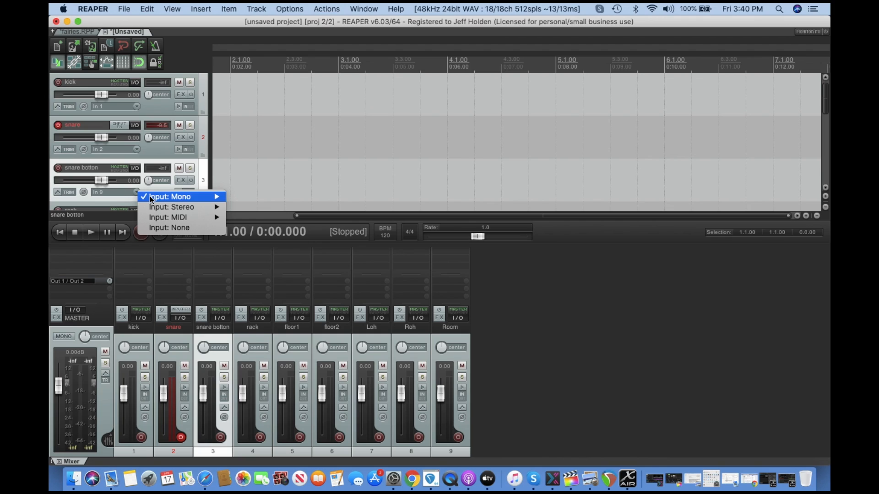
pyautogui.click(113, 190)
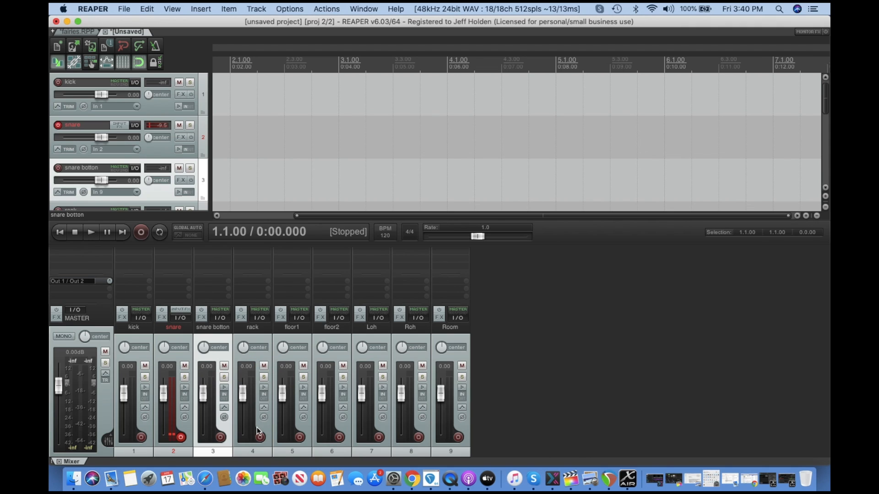
pyautogui.scroll(-5, 124, 153)
pyautogui.scroll(5, 123, 150)
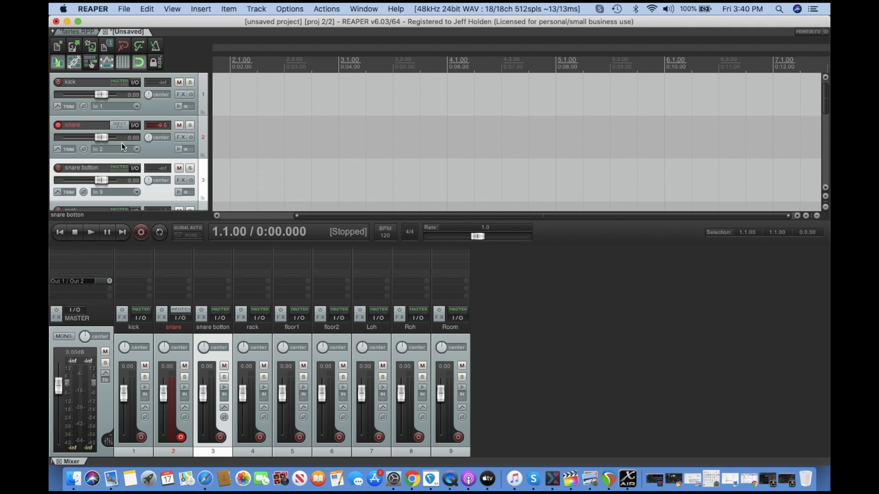
# Switch to the fairies project and scroll down to its last tracks, returning to the project start.
pyautogui.click(78, 31)
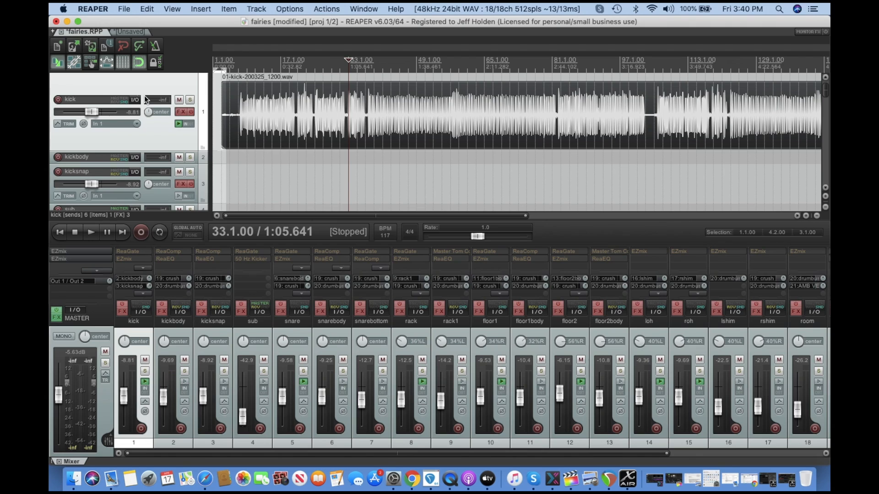
pyautogui.scroll(-3, 159, 130)
pyautogui.scroll(-5, 159, 130)
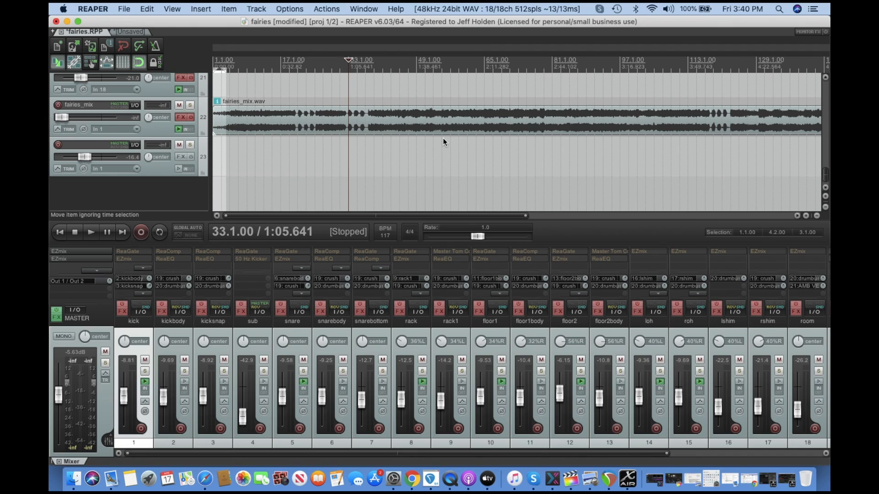
pyautogui.scroll(1, 363, 170)
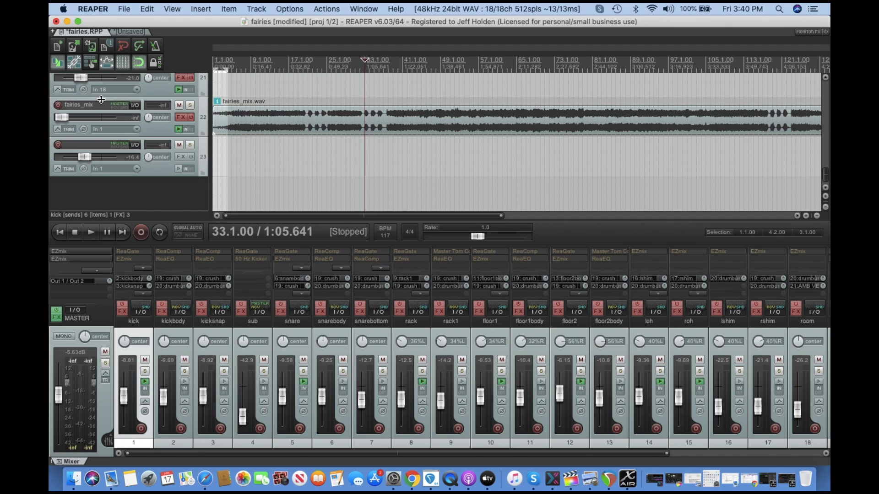
pyautogui.click(59, 232)
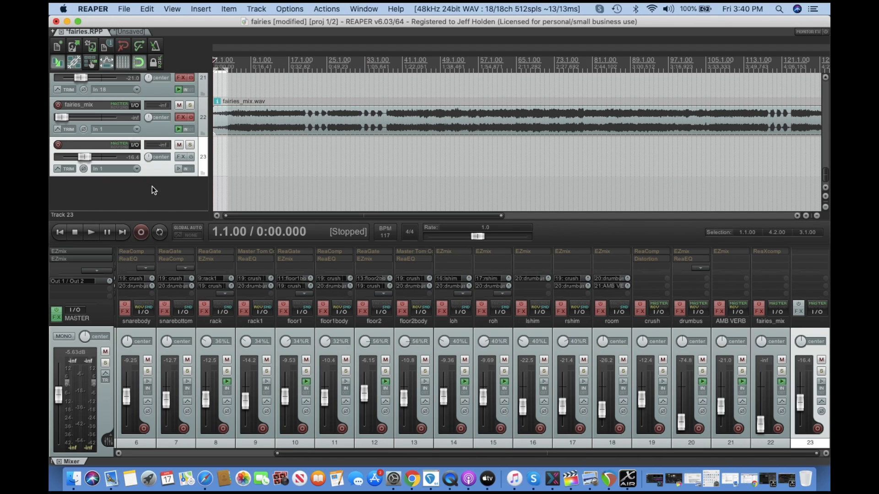
# Insert fairies_mix.wav as a media item on track 23, then delete the inserted item.
pyautogui.click(200, 162)
pyautogui.click(203, 169)
pyautogui.click(228, 9)
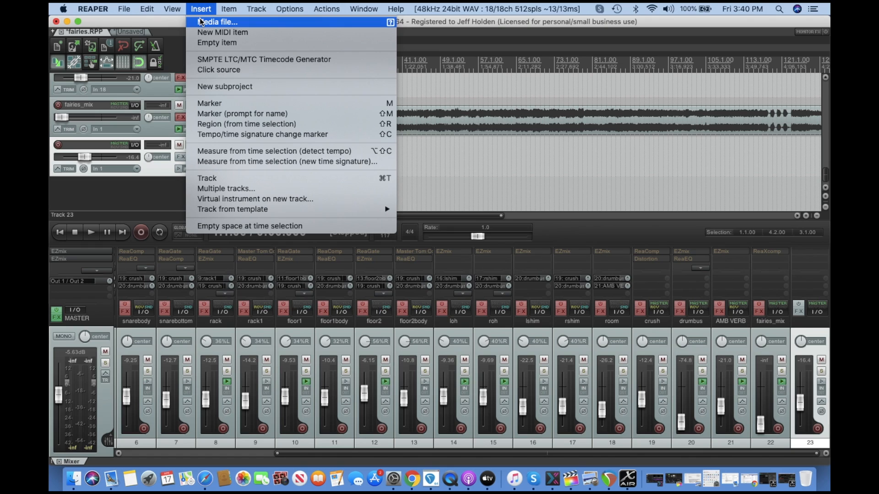
pyautogui.click(201, 22)
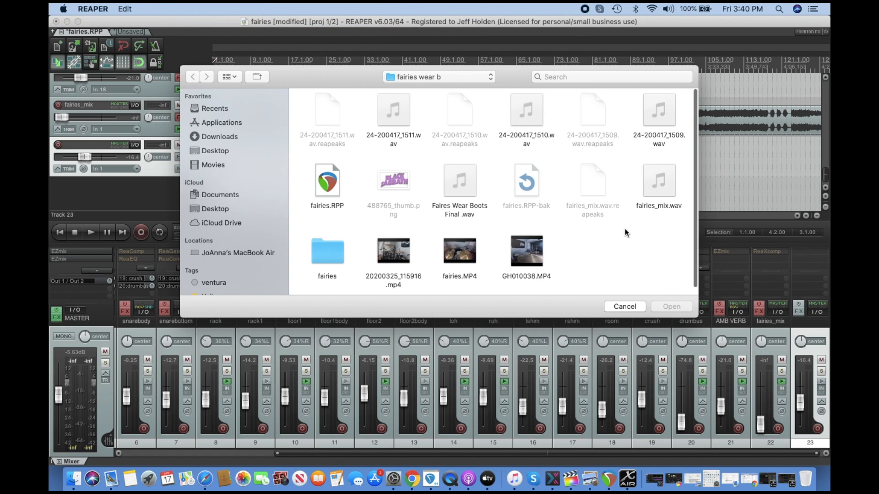
pyautogui.click(659, 182)
pyautogui.click(681, 307)
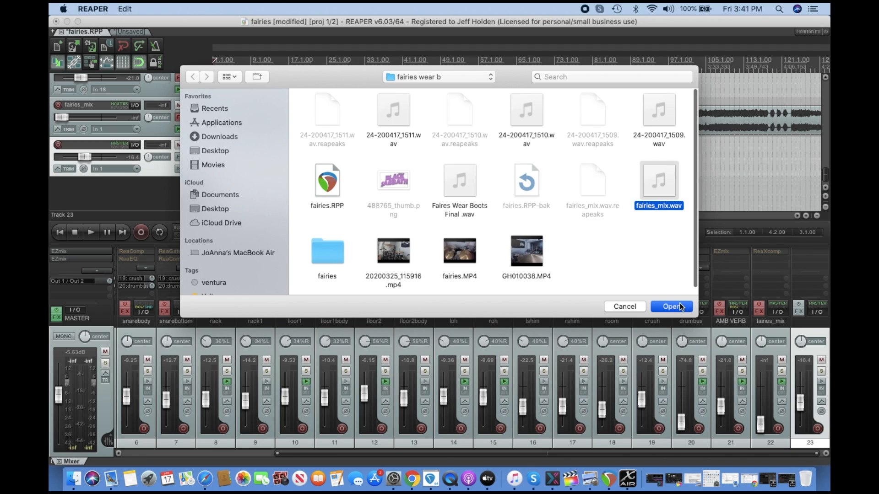
pyautogui.click(57, 234)
pyautogui.click(302, 153)
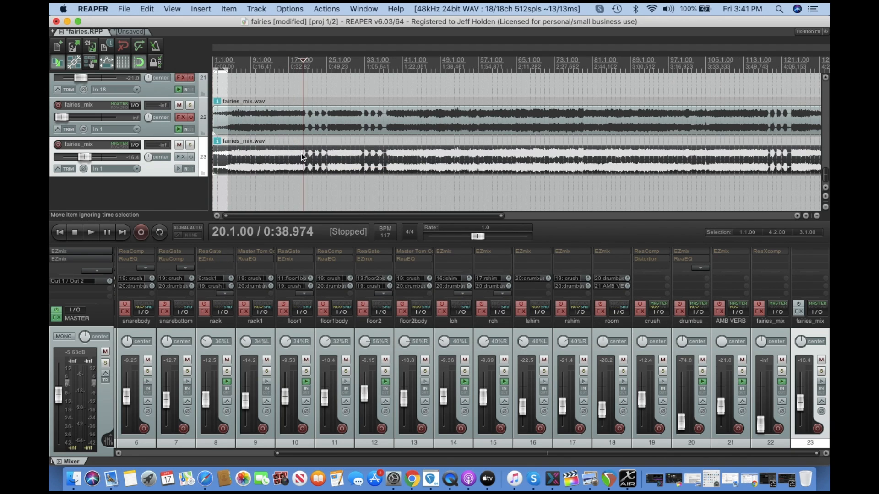
pyautogui.press('Delete')
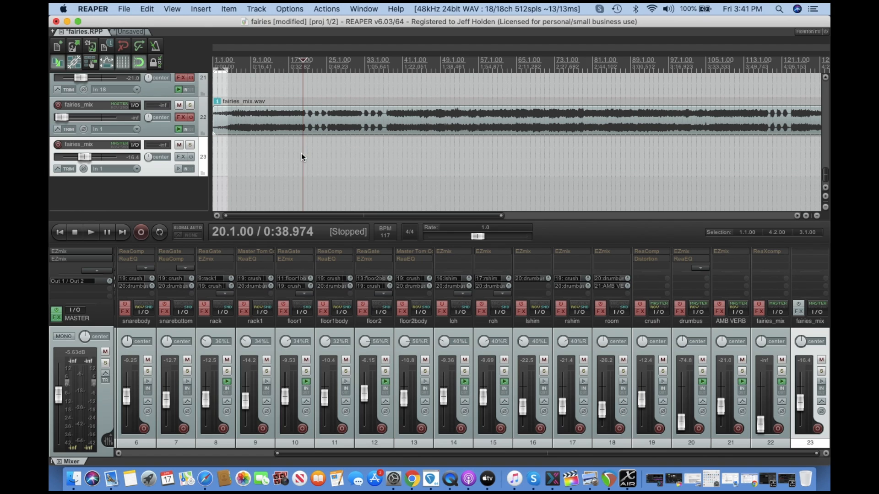
# Make a one-bar time selection from bar 3.1 and insert a click source on track 23.
pyautogui.scroll(2, 301, 152)
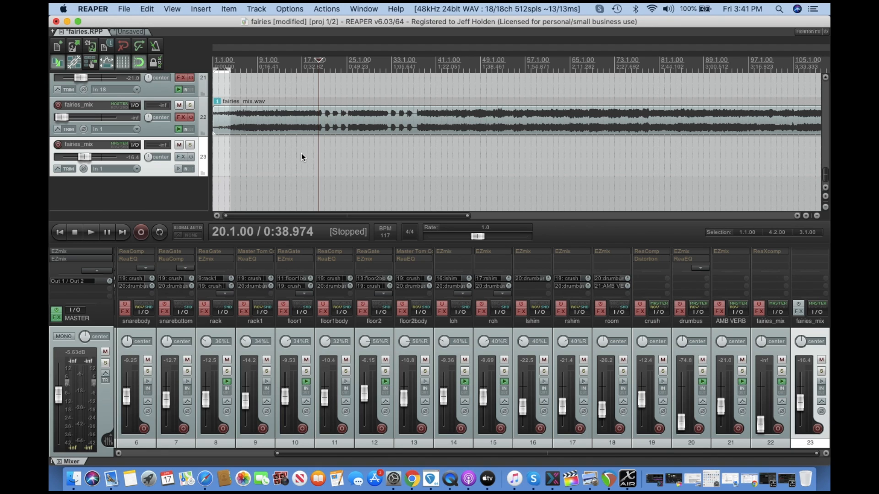
pyautogui.scroll(4, 301, 153)
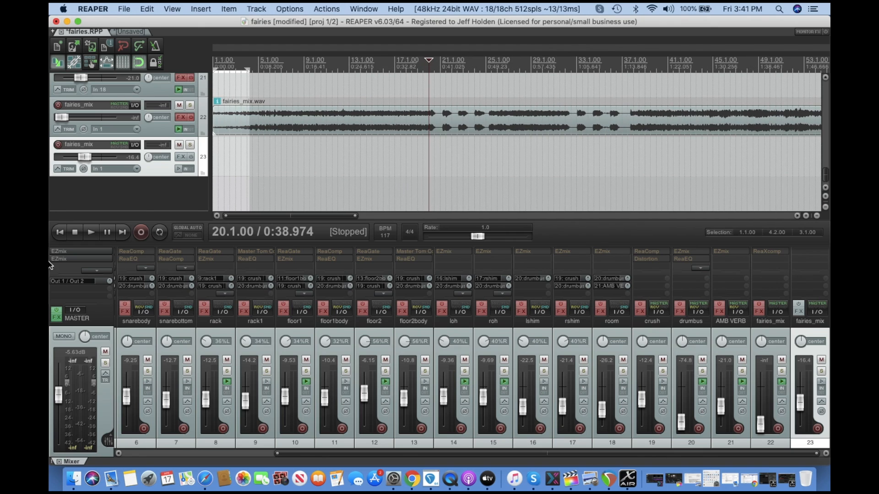
pyautogui.click(58, 231)
pyautogui.scroll(4, 155, 213)
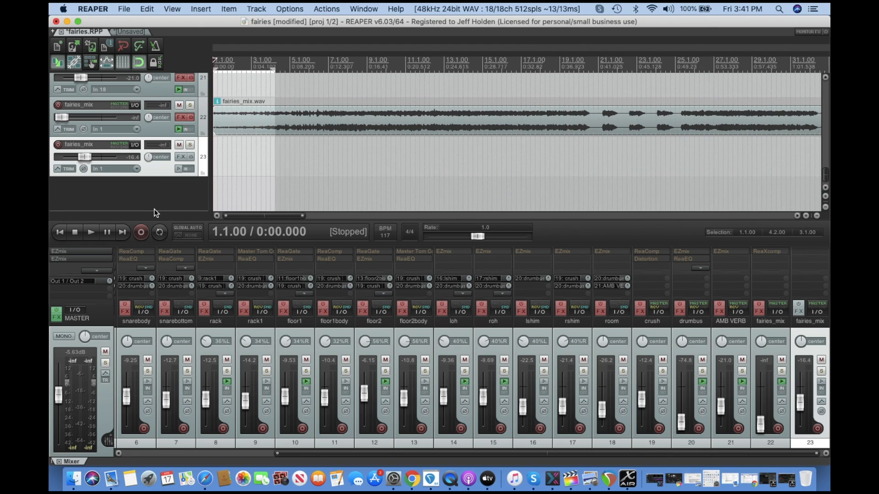
pyautogui.moveTo(280, 70); pyautogui.dragTo(255, 71)
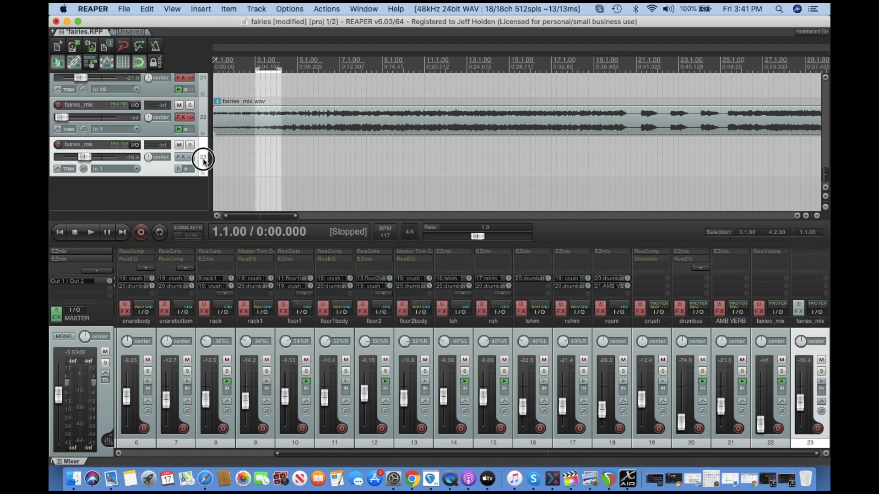
pyautogui.click(228, 9)
pyautogui.moveTo(202, 10)
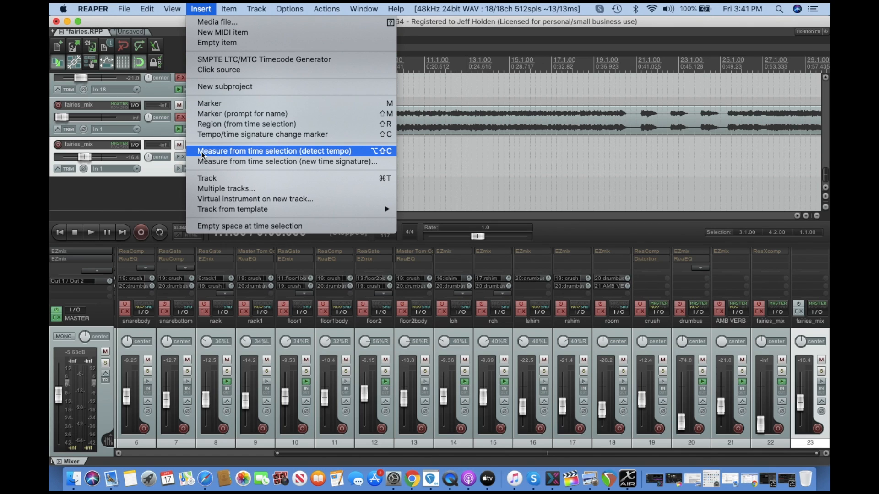
pyautogui.click(207, 69)
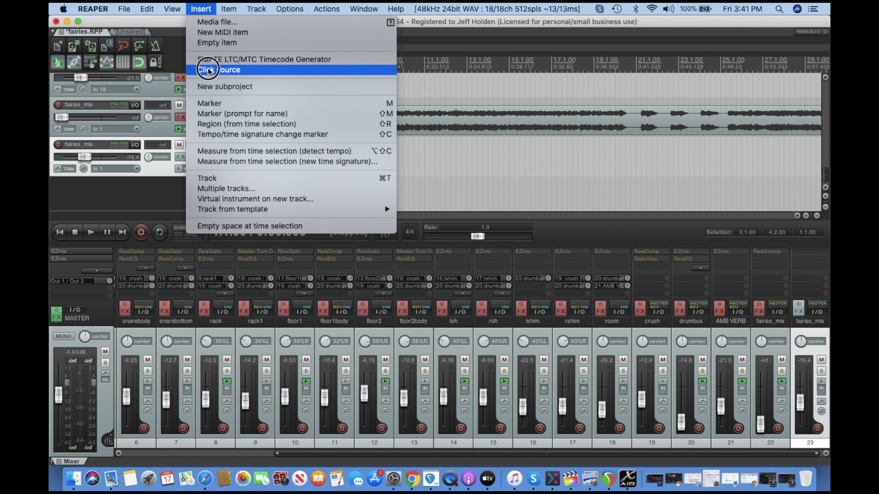
# Place the click source item at the project start and lengthen it to just past bar 3.
pyautogui.moveTo(260, 165); pyautogui.dragTo(218, 163)
pyautogui.scroll(4, 219, 163)
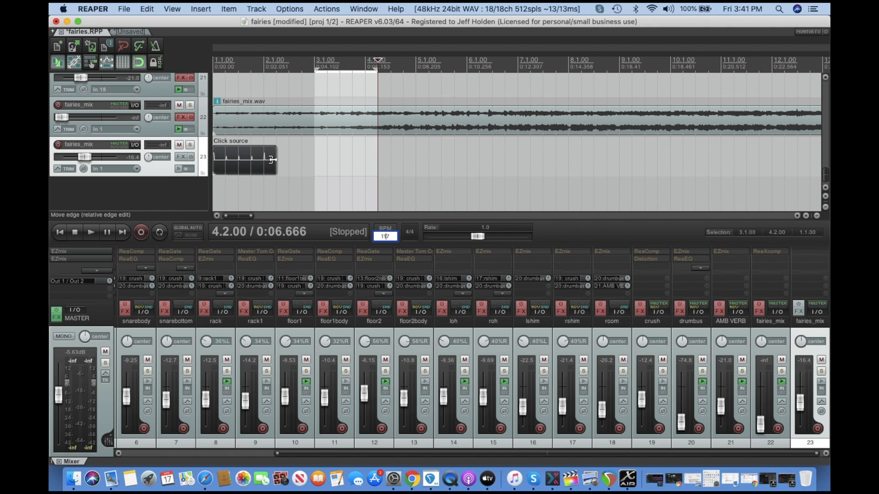
pyautogui.moveTo(274, 160); pyautogui.dragTo(314, 161)
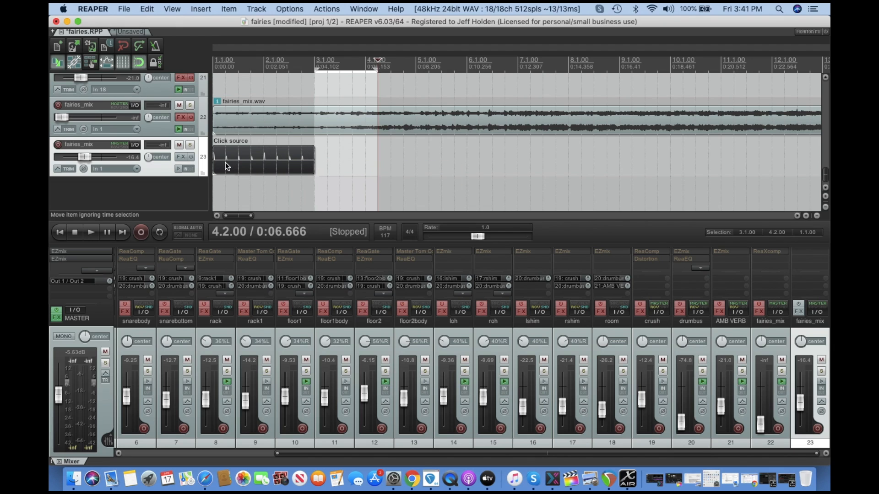
pyautogui.click(239, 162)
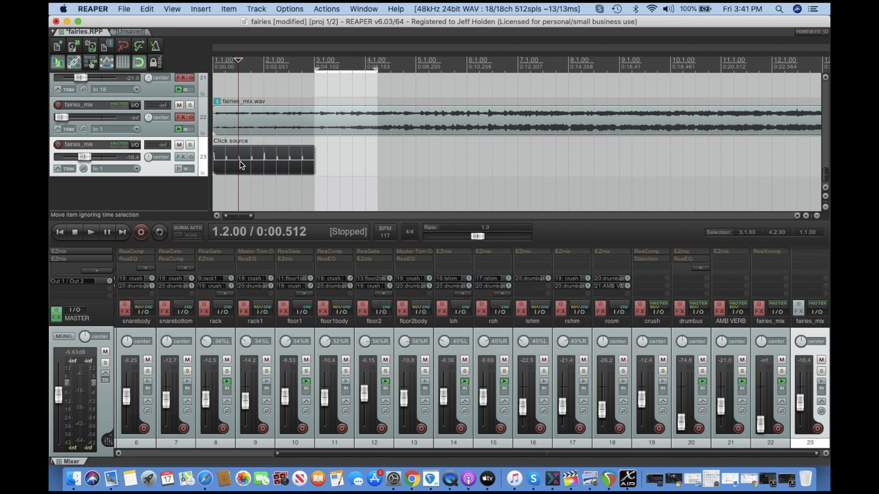
pyautogui.press('Home')
pyautogui.click(251, 165)
pyautogui.click(265, 165)
pyautogui.moveTo(314, 160); pyautogui.dragTo(328, 159)
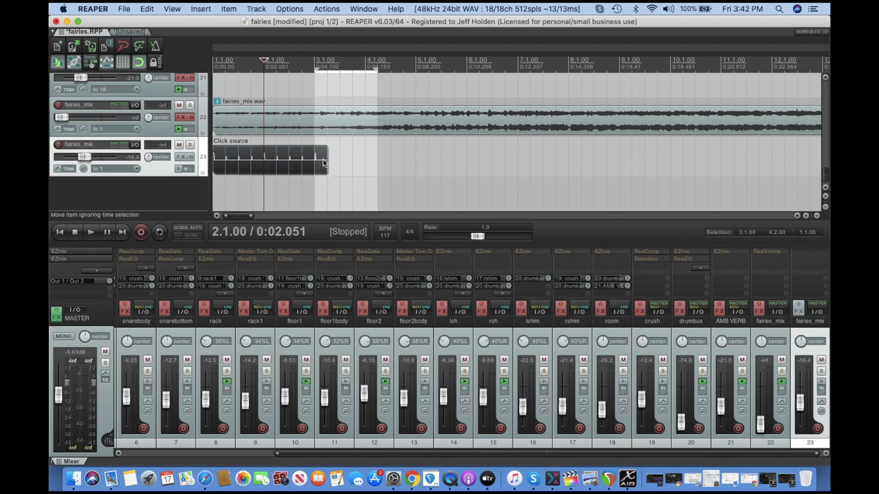
# Move the fairies_mix item on track 22 so it starts at about bar 2.3.
pyautogui.moveTo(212, 127); pyautogui.dragTo(467, 99)
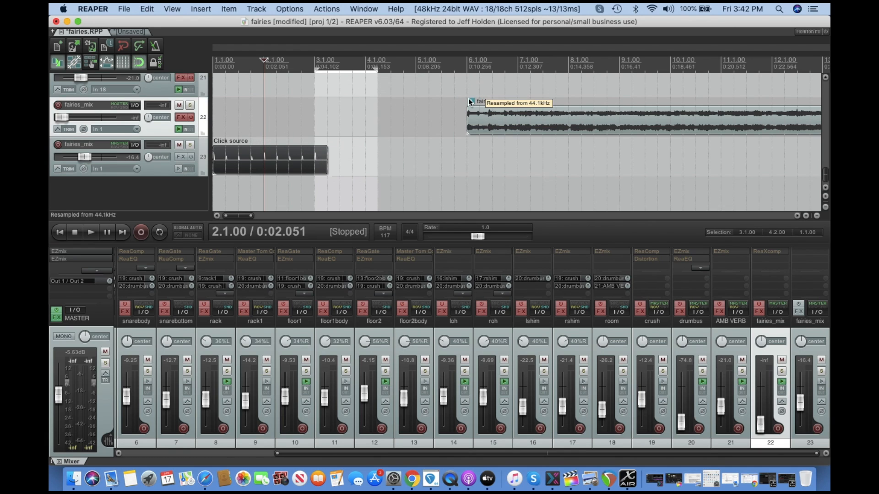
pyautogui.doubleClick(493, 115)
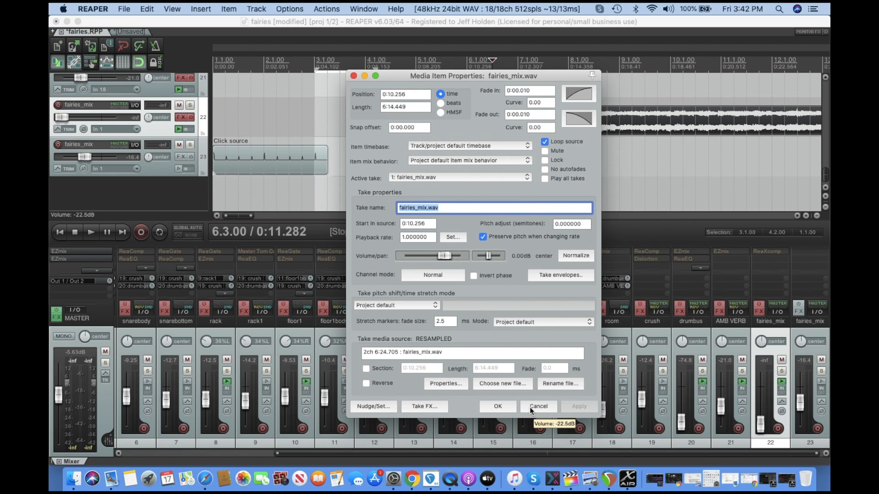
pyautogui.click(529, 407)
pyautogui.moveTo(478, 117); pyautogui.dragTo(320, 118)
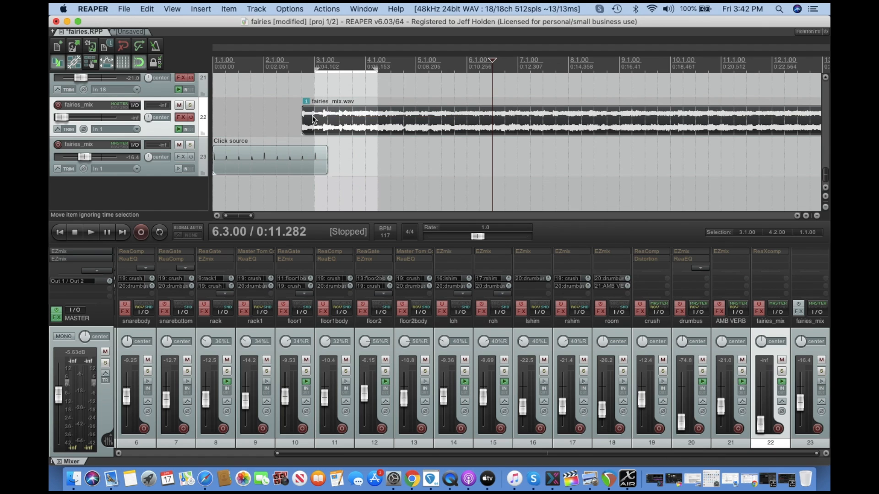
pyautogui.scroll(4, 303, 103)
pyautogui.hscroll(-3, 301, 101)
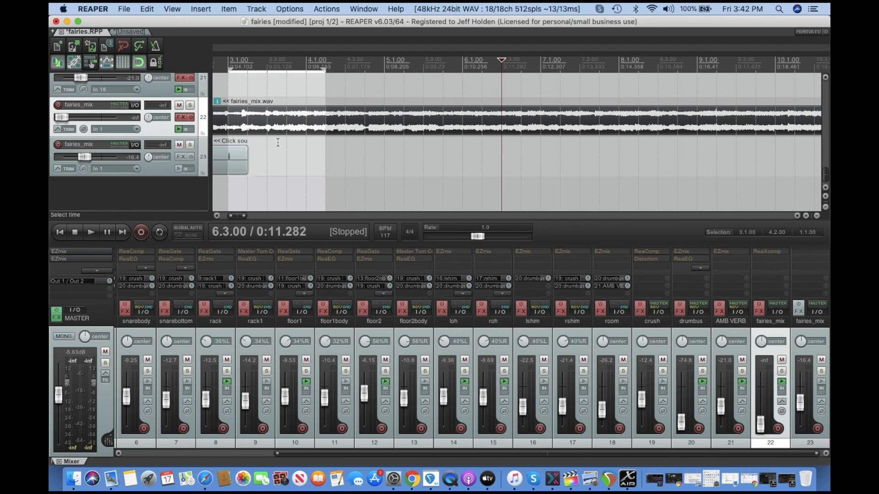
pyautogui.moveTo(311, 119); pyautogui.dragTo(289, 117)
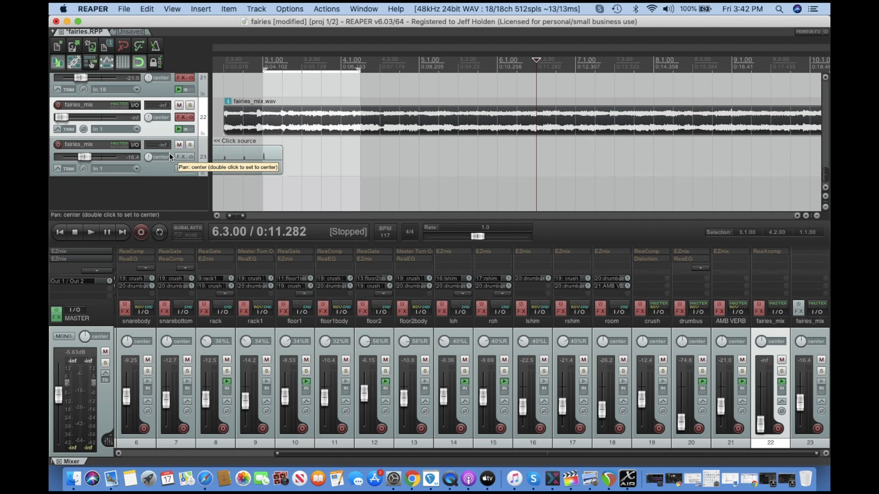
pyautogui.scroll(2, 169, 153)
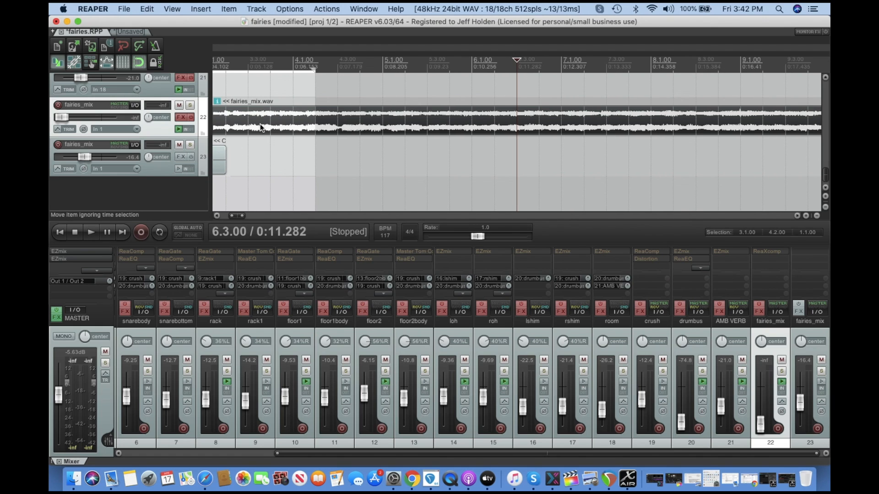
pyautogui.scroll(-1, 263, 127)
pyautogui.moveTo(279, 122)
pyautogui.mouseDown()
pyautogui.moveTo(299, 120)
pyautogui.moveTo(281, 117)
pyautogui.mouseUp()
pyautogui.scroll(1, 281, 117)
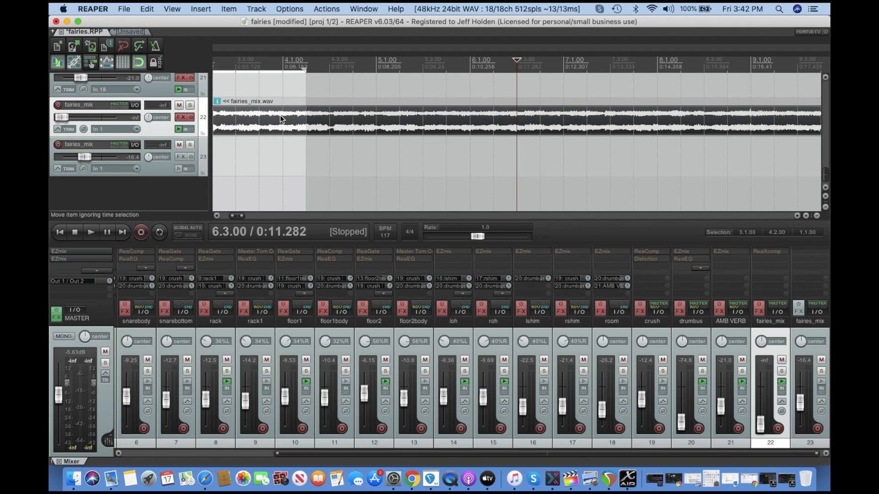
pyautogui.scroll(1, 235, 62)
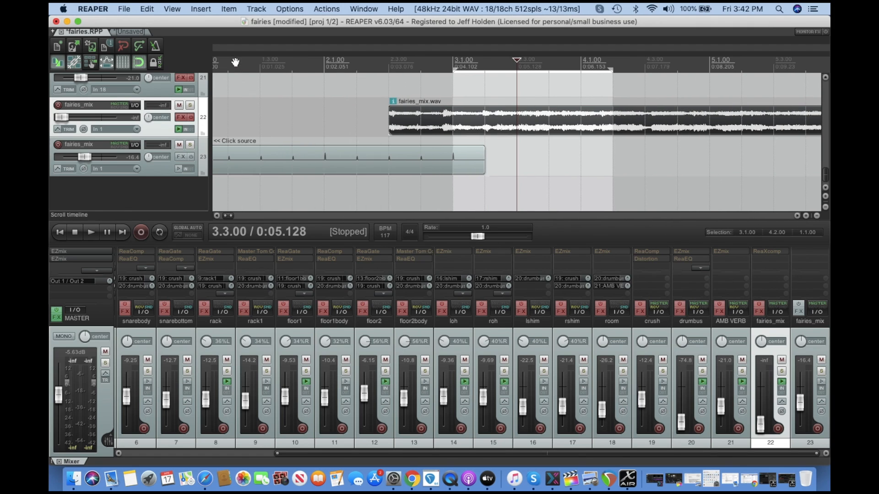
# Nudge the fairies_mix item's position right by 5 milliseconds eight times.
pyautogui.press('n')
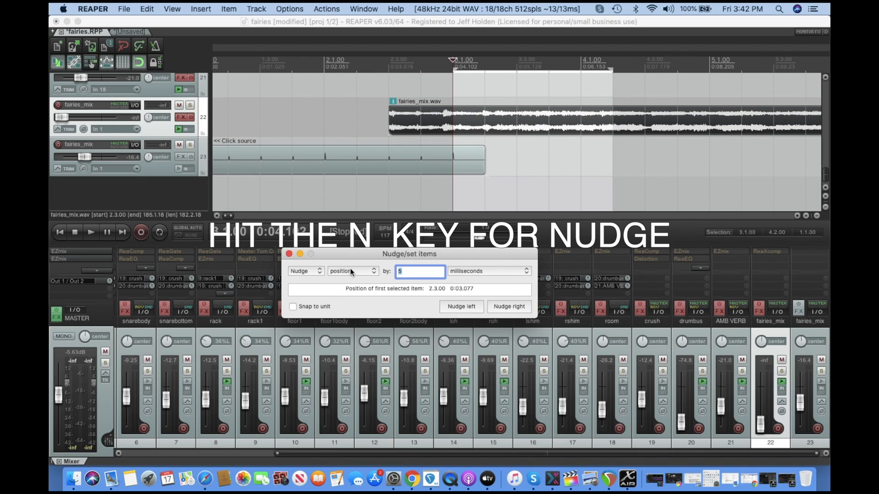
pyautogui.click(318, 272)
pyautogui.click(318, 271)
pyautogui.click(320, 273)
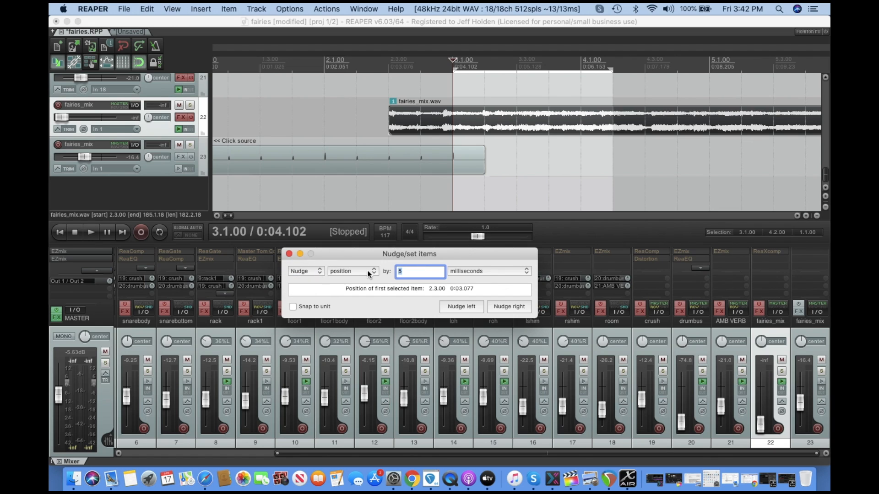
pyautogui.click(374, 270)
pyautogui.click(375, 271)
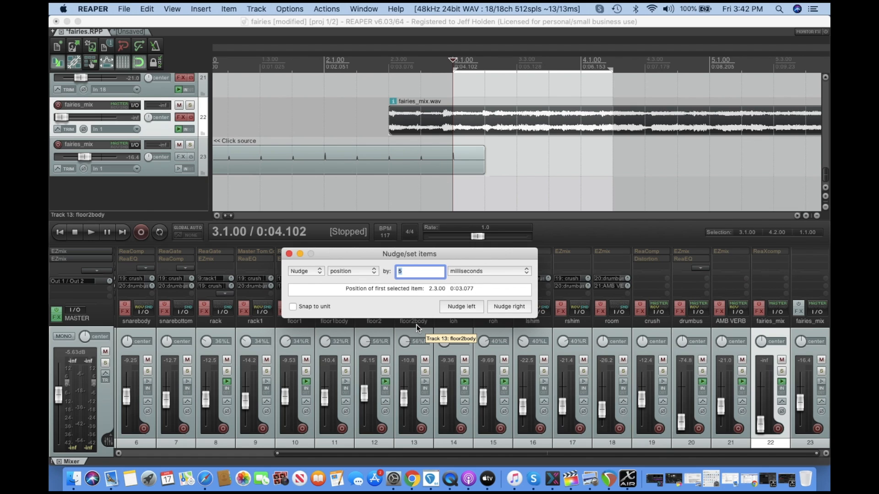
pyautogui.click(499, 309)
pyautogui.click(500, 310)
pyautogui.click(499, 309)
pyautogui.click(499, 310)
pyautogui.click(499, 309)
pyautogui.click(500, 309)
pyautogui.click(499, 310)
pyautogui.click(500, 309)
pyautogui.click(499, 309)
pyautogui.click(499, 309)
pyautogui.click(500, 309)
pyautogui.click(499, 309)
pyautogui.click(499, 309)
pyautogui.click(499, 309)
pyautogui.click(499, 309)
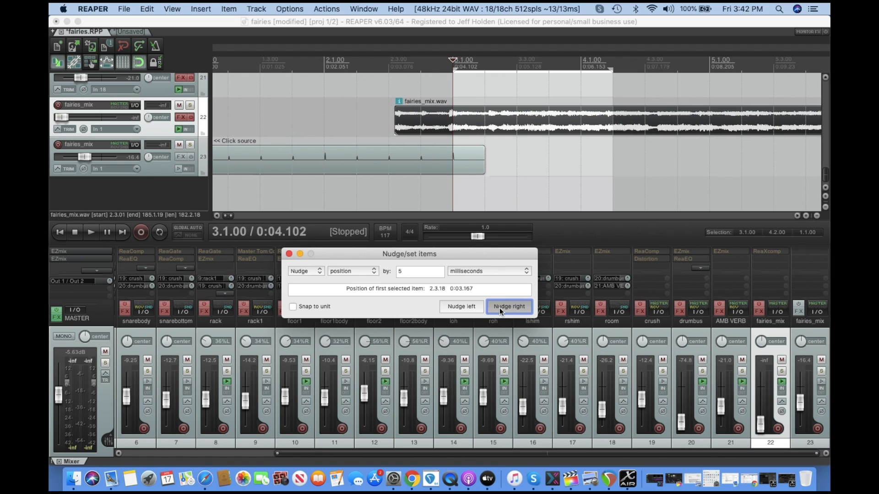
pyautogui.click(499, 309)
pyautogui.click(499, 309)
pyautogui.click(499, 308)
pyautogui.click(499, 309)
pyautogui.click(500, 309)
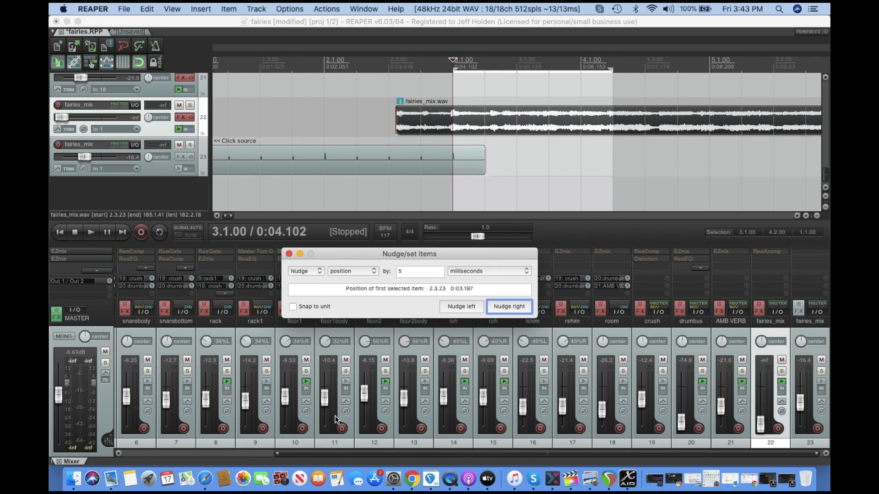
# Close the Nudge/set items dialog.
pyautogui.moveTo(298, 454); pyautogui.dragTo(194, 448)
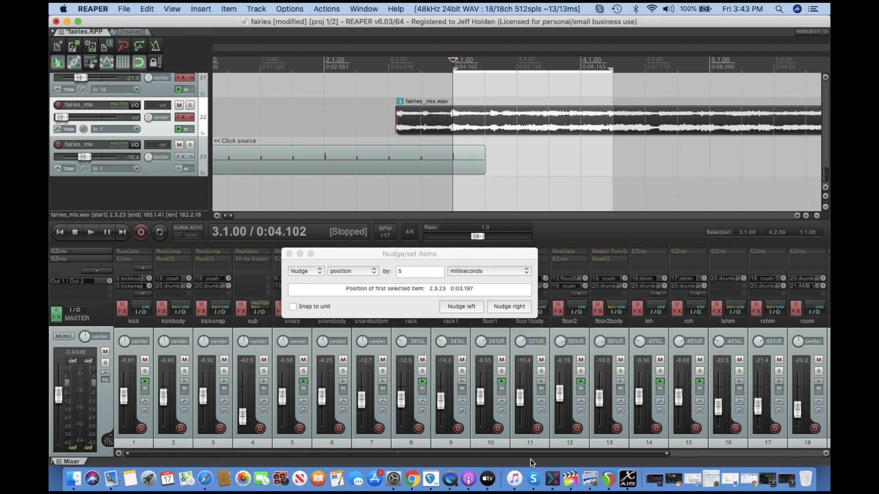
pyautogui.hscroll(3, 480, 373)
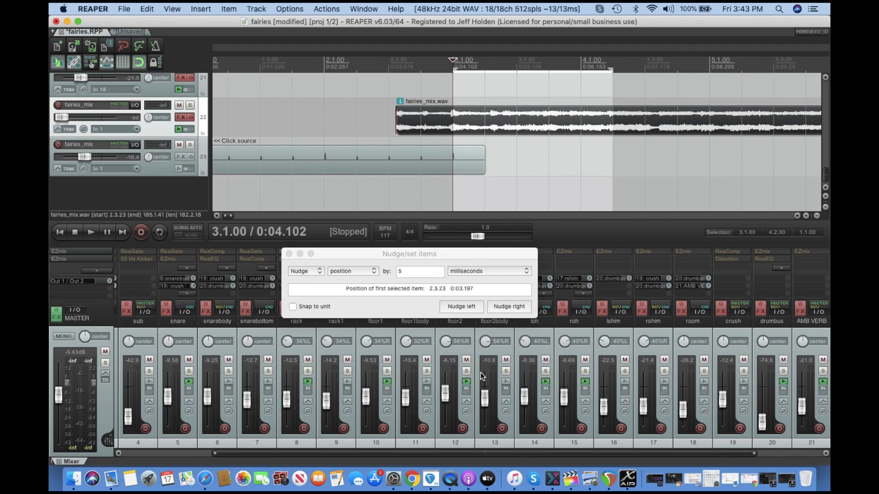
pyautogui.click(289, 253)
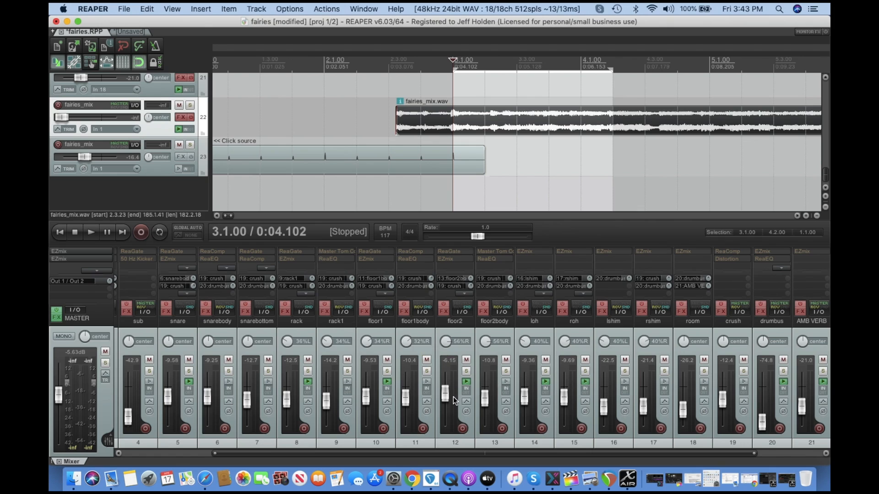
# Lower the loh, floor1 and floor2body faders in the mixer to balance the drum tracks.
pyautogui.moveTo(526, 396); pyautogui.dragTo(562, 411)
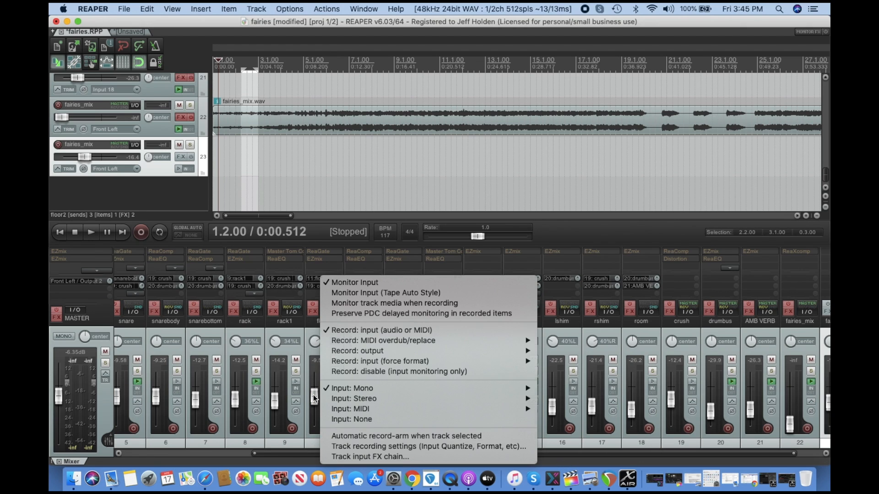
pyautogui.click(315, 397)
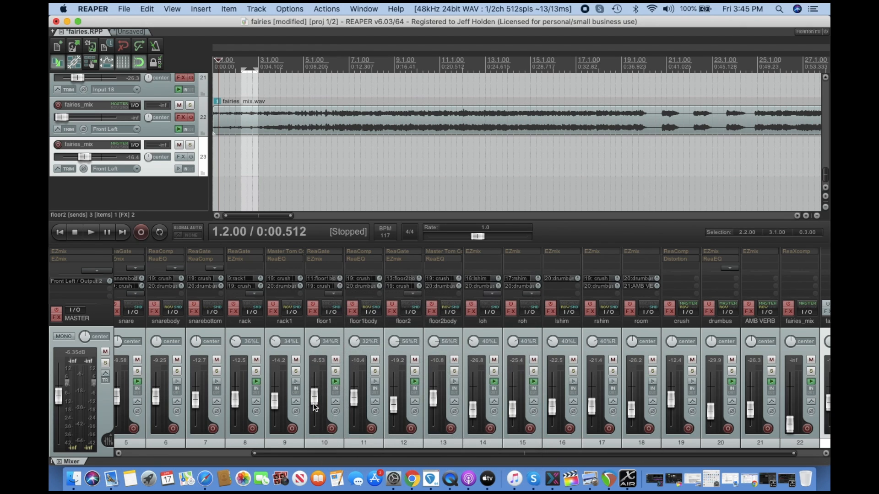
pyautogui.rightClick(235, 398)
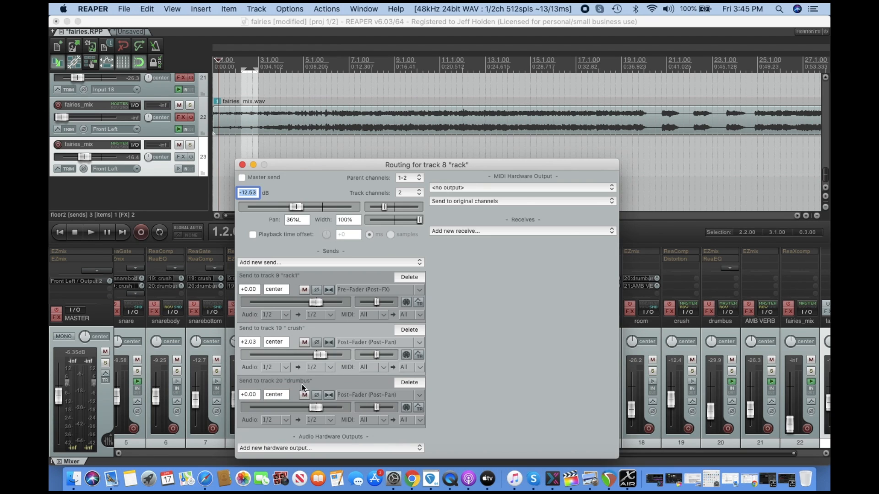
pyautogui.click(242, 165)
pyautogui.moveTo(318, 404); pyautogui.dragTo(319, 412)
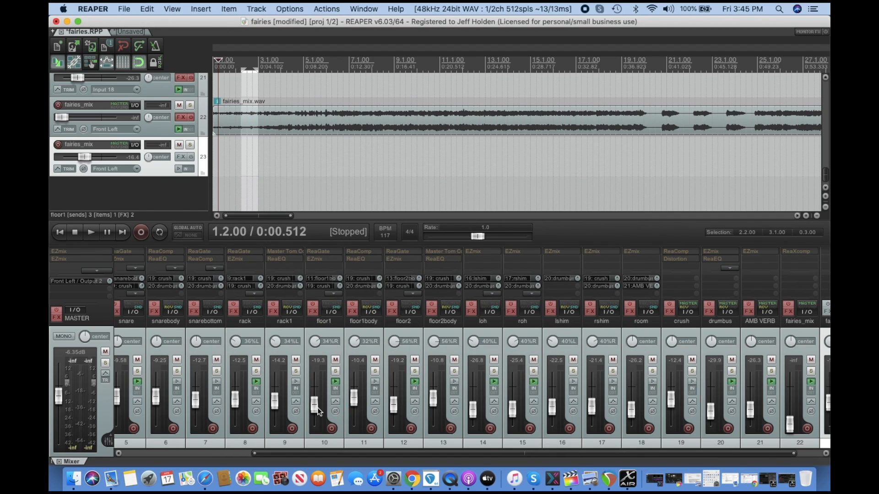
pyautogui.moveTo(430, 401); pyautogui.dragTo(430, 408)
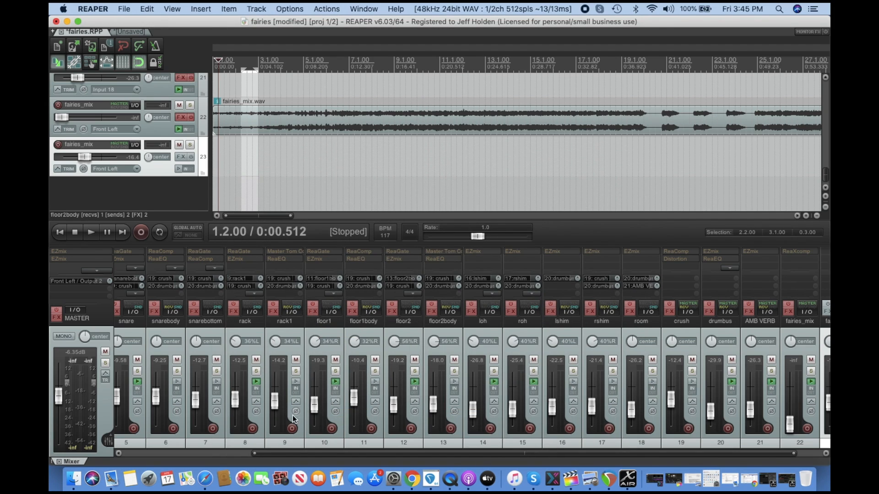
# Raise the kick track's fader in the mixer during playback.
pyautogui.scroll(-4, 398, 362)
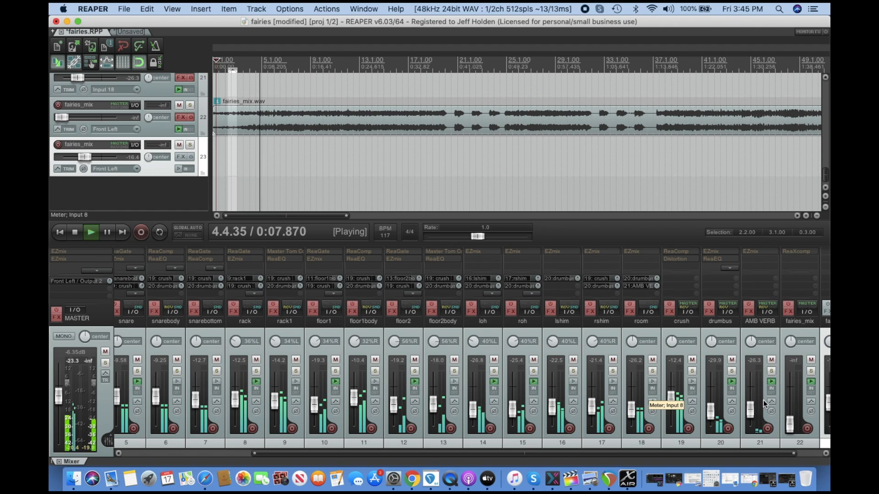
pyautogui.rightClick(773, 441)
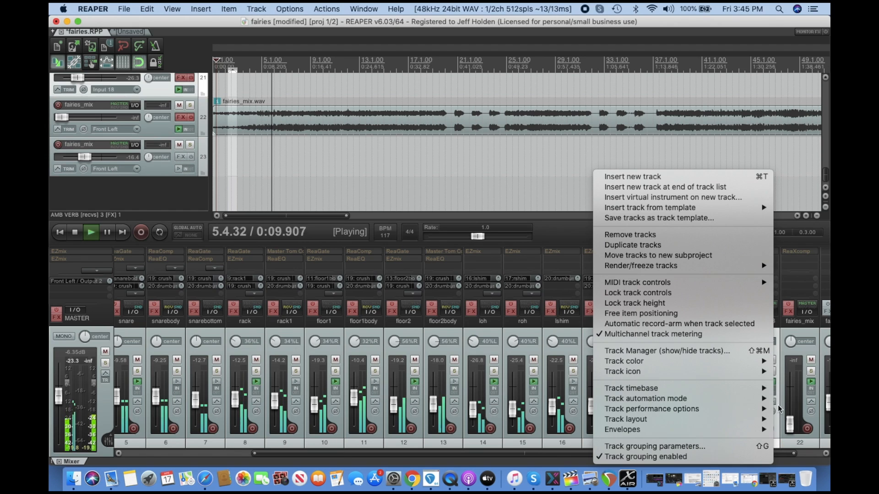
pyautogui.click(534, 156)
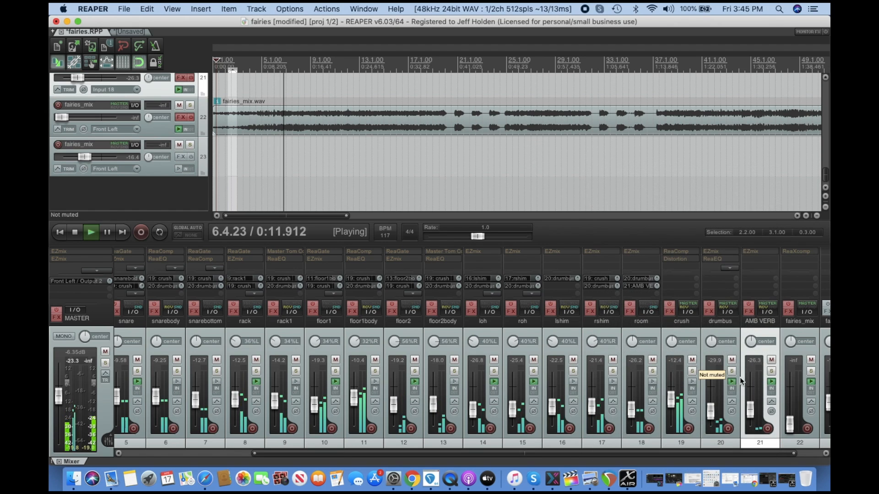
pyautogui.moveTo(770, 453); pyautogui.dragTo(794, 455)
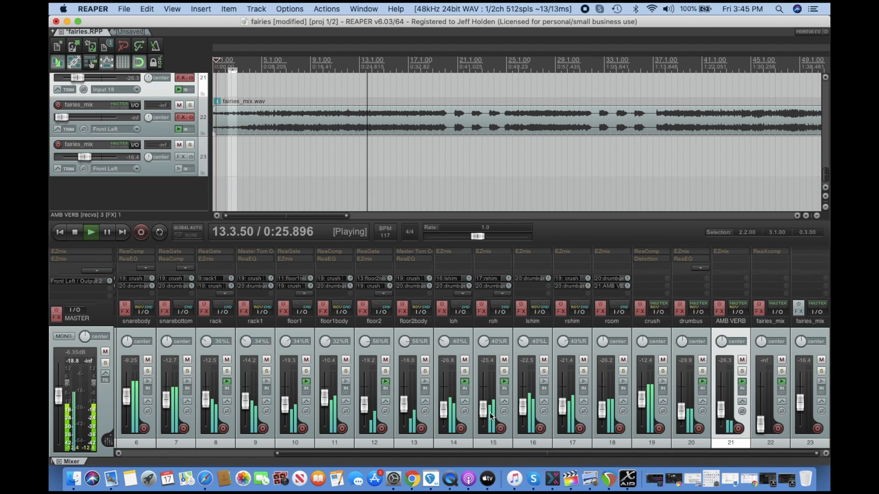
pyautogui.hscroll(-5, 412, 447)
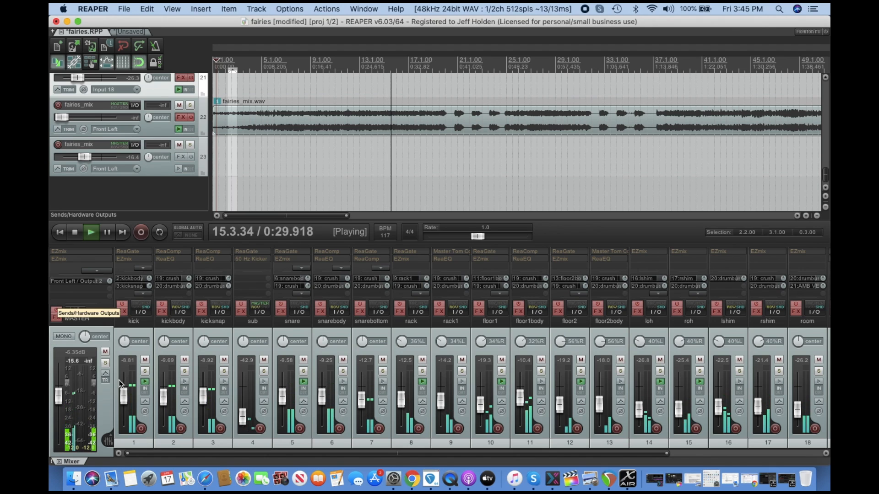
pyautogui.rightClick(144, 383)
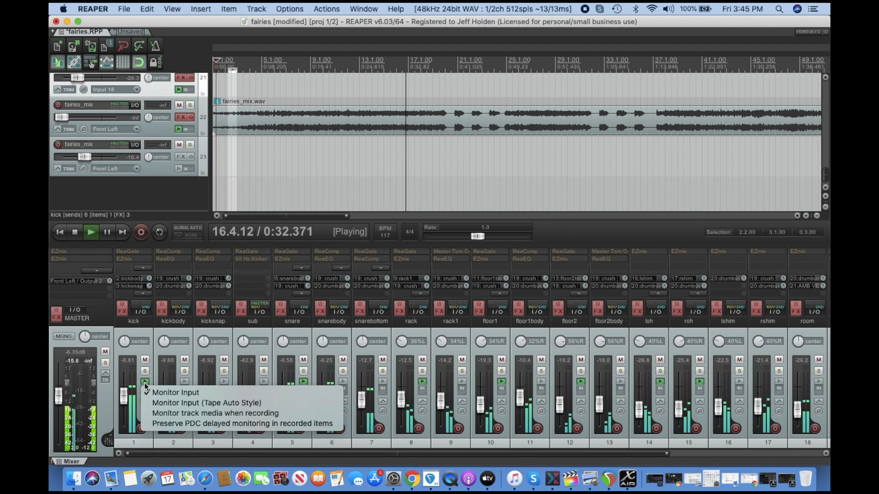
pyautogui.click(124, 404)
pyautogui.moveTo(124, 404)
pyautogui.mouseDown()
pyautogui.moveTo(122, 415)
pyautogui.moveTo(122, 389)
pyautogui.moveTo(122, 406)
pyautogui.moveTo(123, 398)
pyautogui.mouseUp()
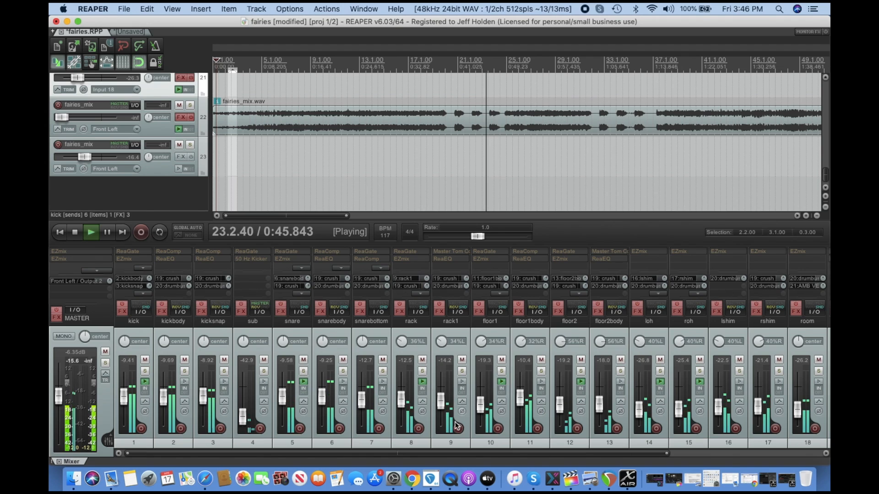
# Toggle monitoring on the fairies_mix mixer strip, nudge its fader, and stop playback.
pyautogui.moveTo(433, 455); pyautogui.dragTo(755, 455)
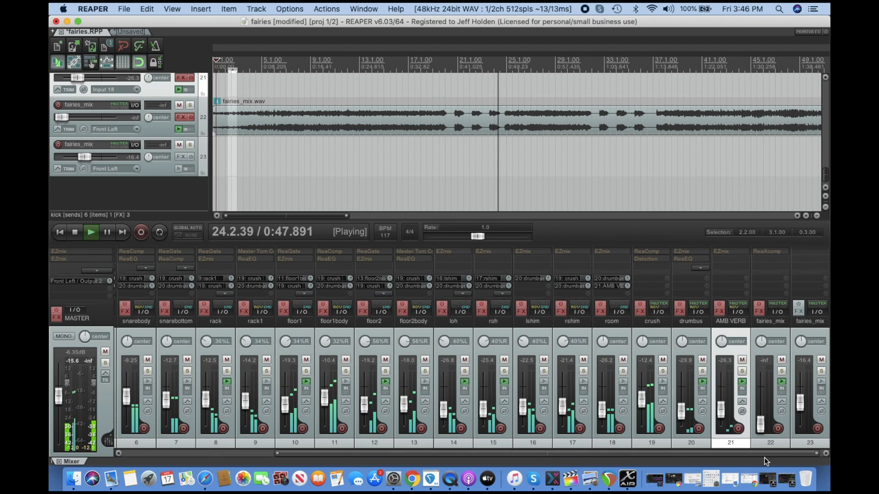
pyautogui.click(780, 381)
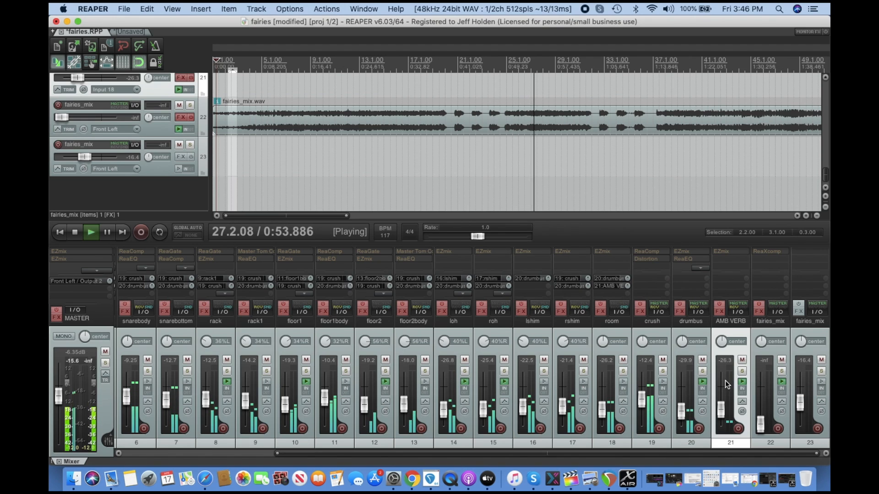
pyautogui.click(782, 380)
pyautogui.click(782, 381)
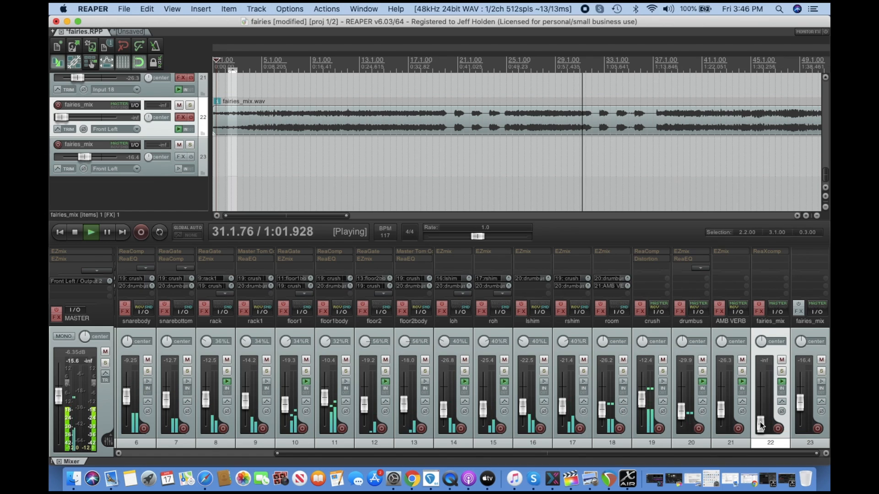
pyautogui.moveTo(763, 425)
pyautogui.mouseDown()
pyautogui.moveTo(757, 389)
pyautogui.moveTo(755, 424)
pyautogui.mouseUp()
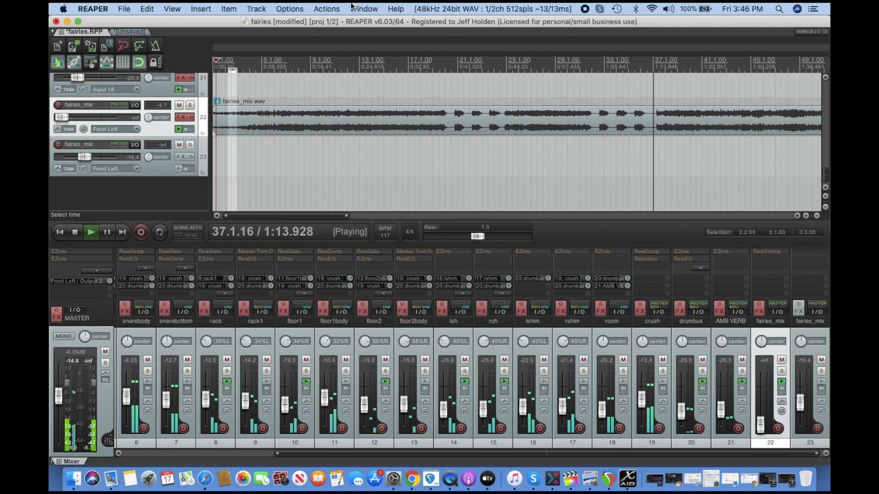
pyautogui.click(78, 232)
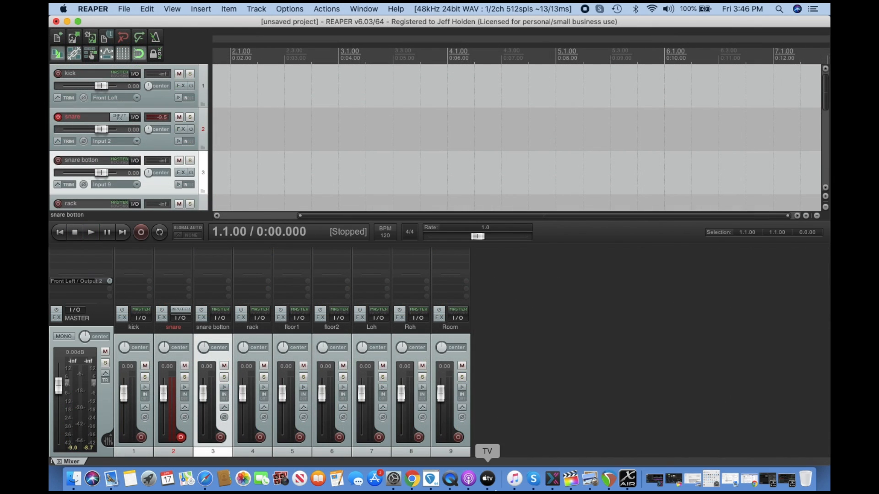
# Return from X-AIR-Edit to the unsaved REAPER project and record-arm its kick track.
pyautogui.click(627, 478)
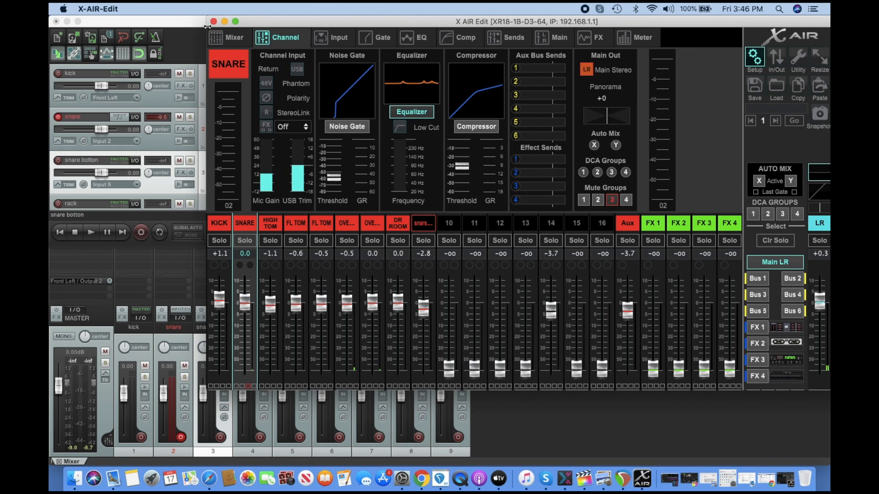
pyautogui.click(224, 21)
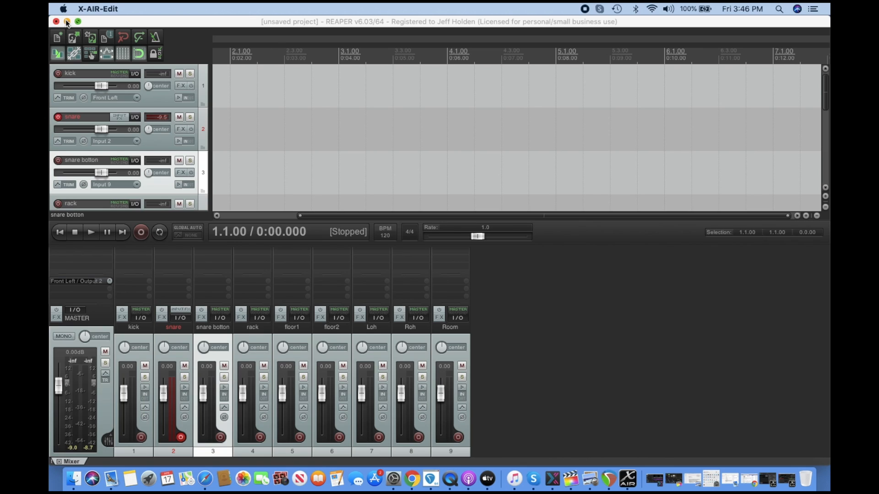
pyautogui.click(142, 439)
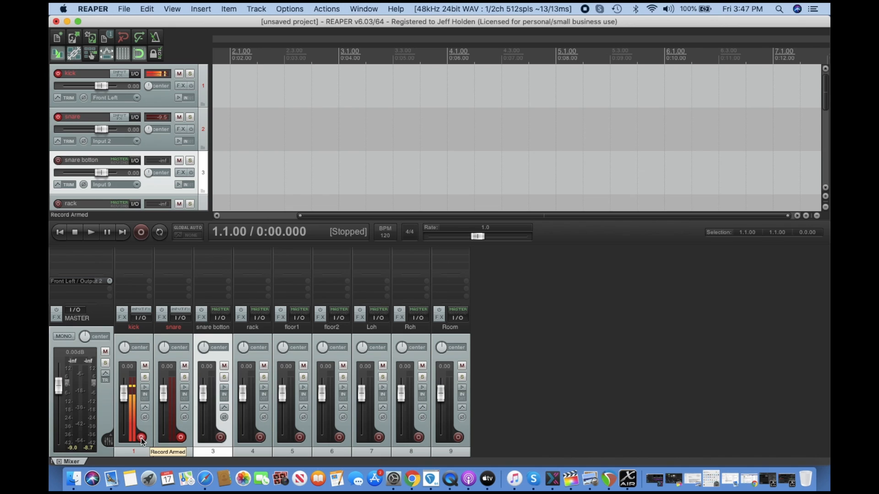
# Create a new folder on the Desktop and name it XRVid.
pyautogui.click(66, 22)
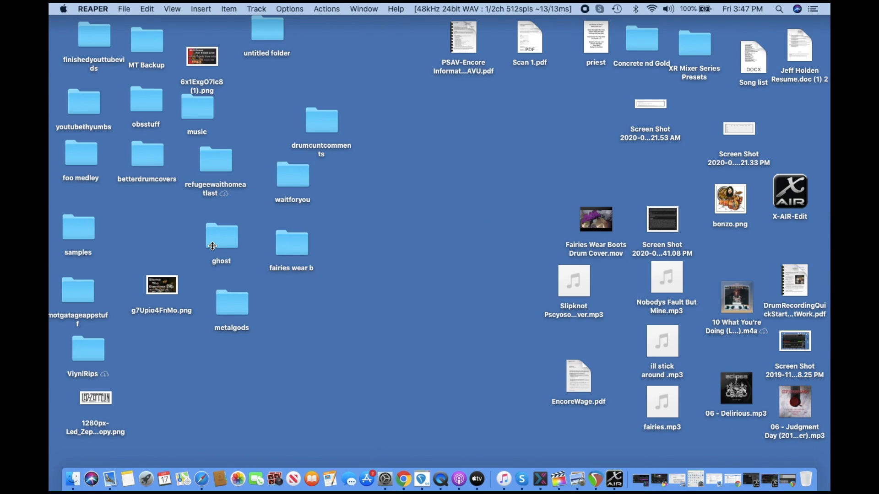
pyautogui.rightClick(440, 330)
pyautogui.click(442, 335)
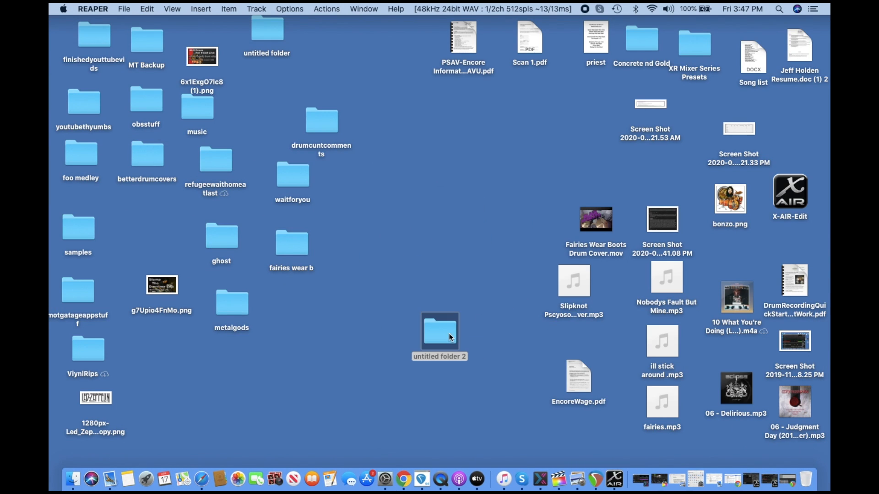
pyautogui.doubleClick(446, 358)
pyautogui.rightClick(446, 354)
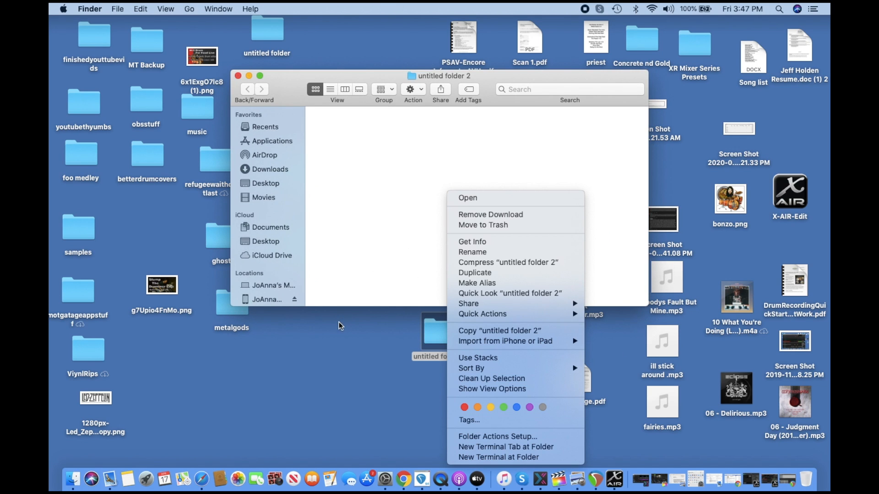
pyautogui.click(339, 323)
pyautogui.click(238, 76)
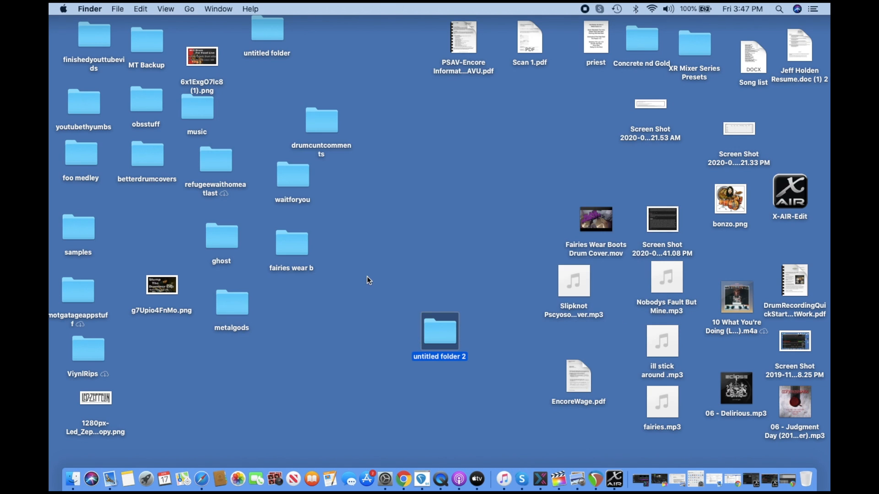
pyautogui.rightClick(432, 355)
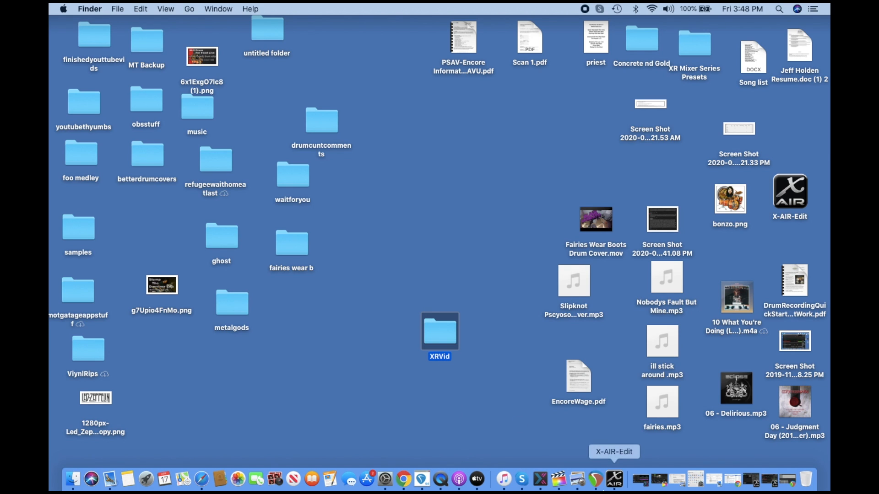
# Save the REAPER project as XR fic inside the Desktop's XRVid folder.
pyautogui.click(595, 479)
pyautogui.click(128, 12)
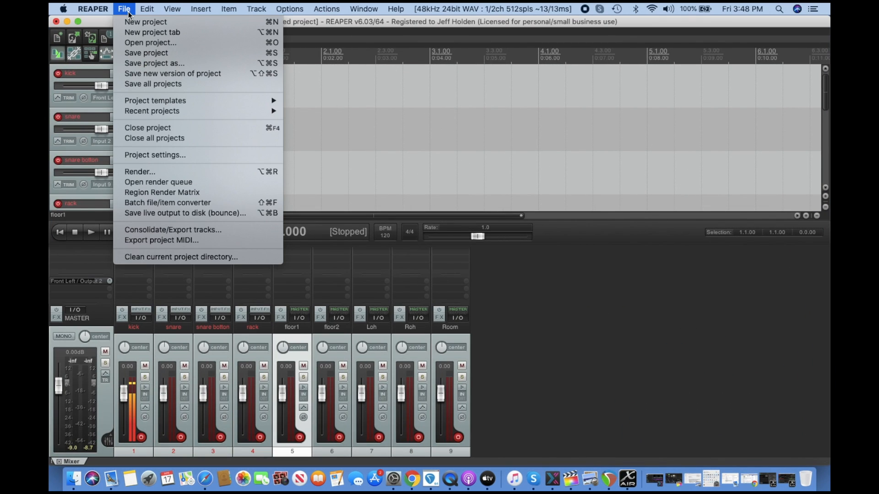
pyautogui.click(135, 64)
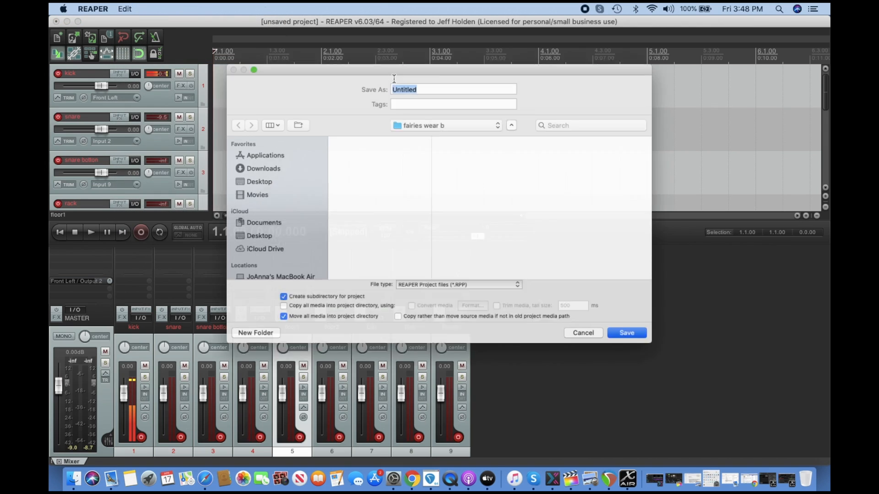
pyautogui.scroll(-5, 256, 188)
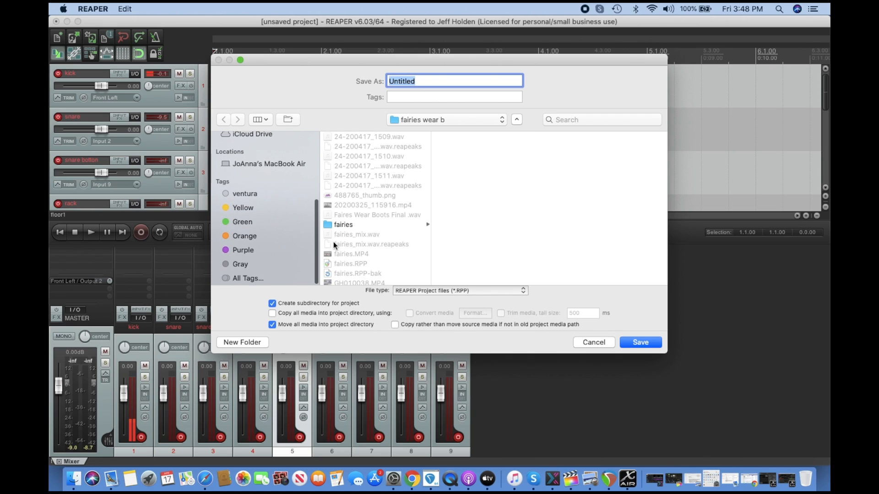
pyautogui.press('super+d')
pyautogui.press('BackSpace')
pyautogui.press('BackSpace')
pyautogui.press('BackSpace')
pyautogui.press('BackSpace')
pyautogui.press('BackSpace')
pyautogui.press('BackSpace')
pyautogui.press('BackSpace')
pyautogui.press('BackSpace')
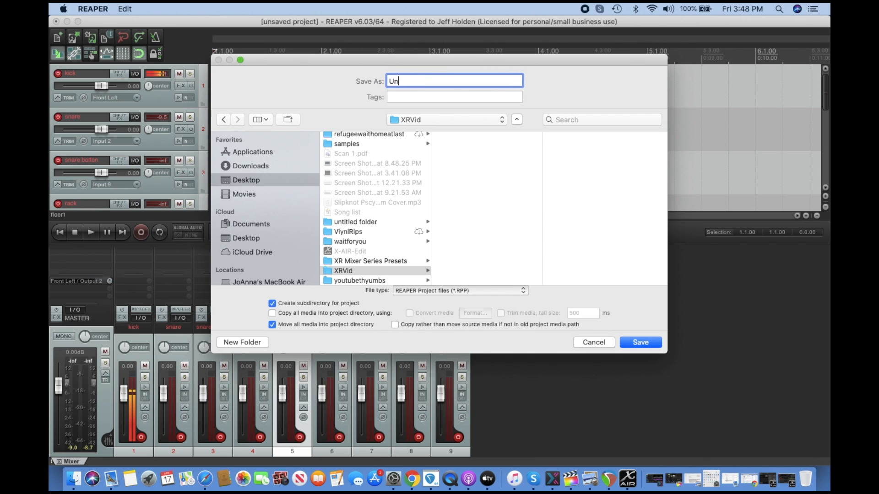
pyautogui.write('XR fic')
pyautogui.click(640, 343)
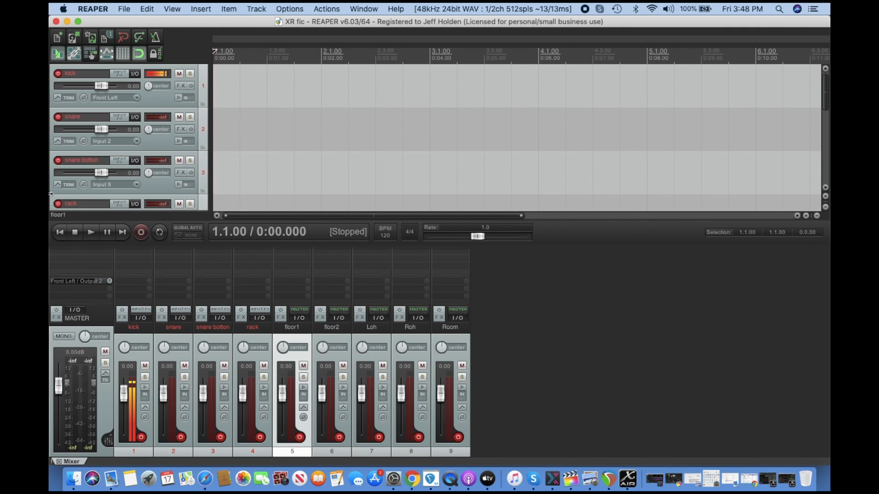
# Start recording on the armed kick track.
pyautogui.scroll(-1, 161, 162)
pyautogui.scroll(1, 161, 161)
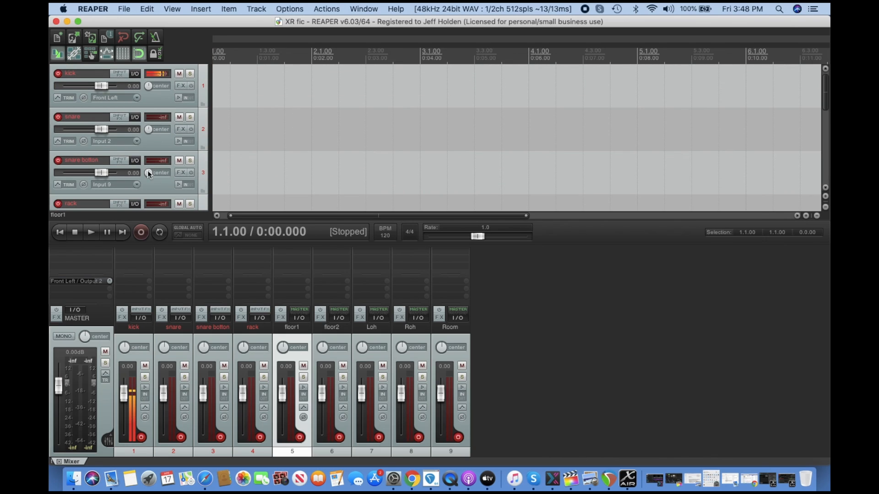
pyautogui.click(140, 236)
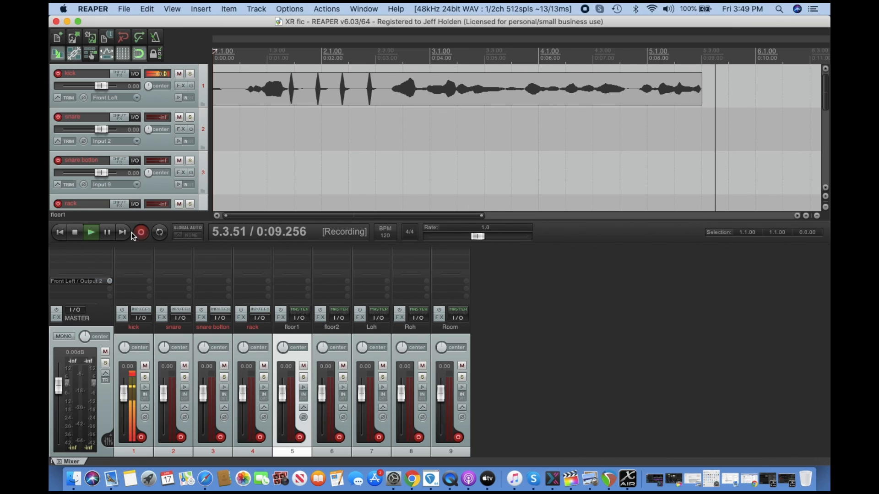
# Stop recording and save all recorded files.
pyautogui.click(76, 236)
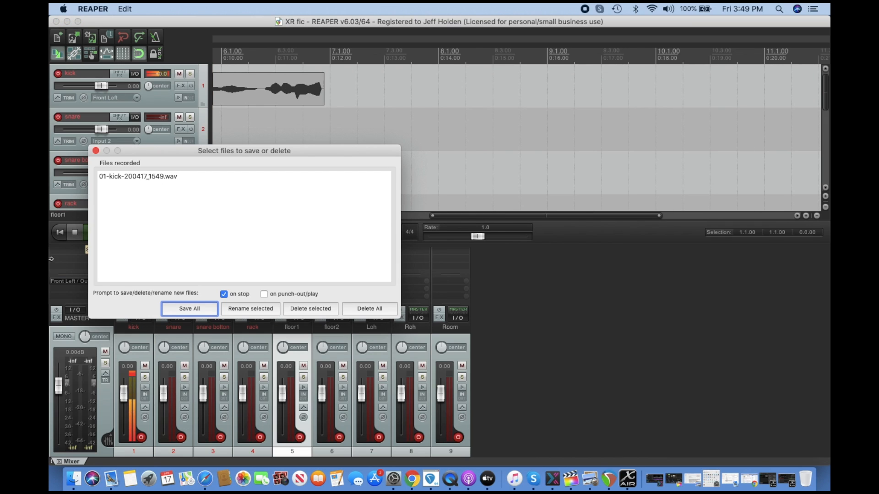
pyautogui.click(189, 309)
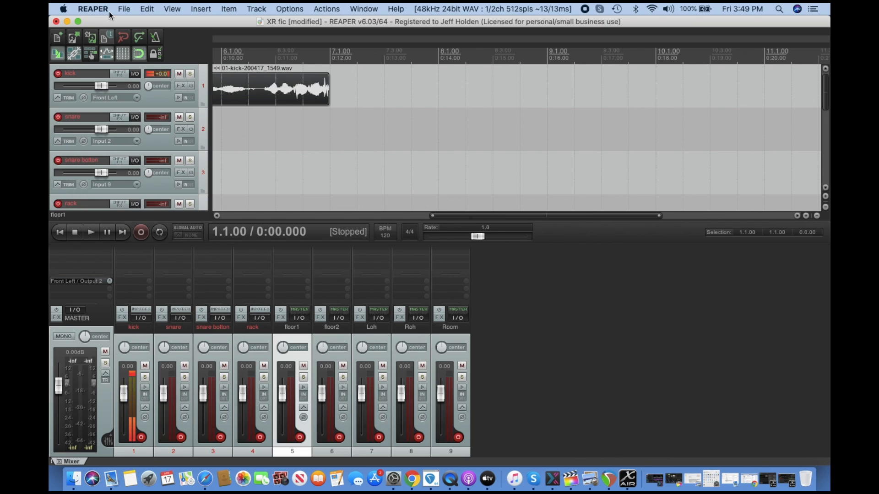
# Toggle record arm on the kick, snare, snare bottom, rack, floor1, Loh, Roh and Room tracks in the mixer.
pyautogui.click(141, 437)
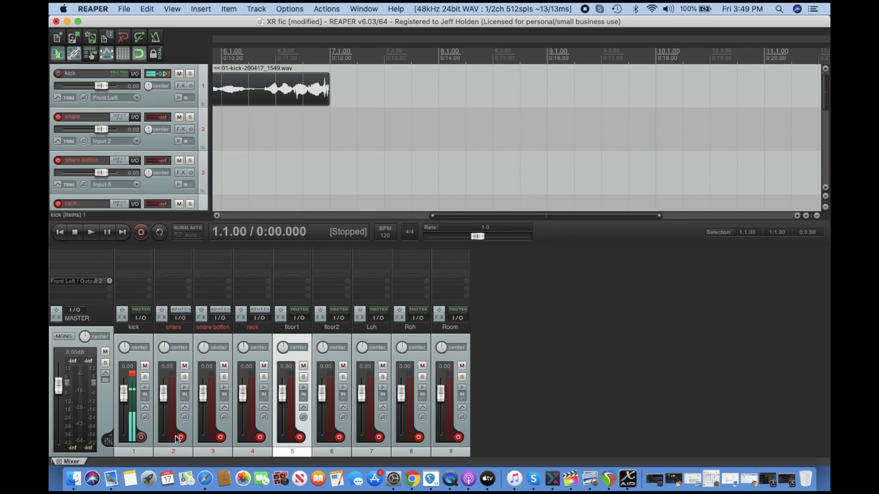
pyautogui.click(180, 438)
pyautogui.click(220, 437)
pyautogui.click(259, 437)
pyautogui.click(299, 437)
pyautogui.click(376, 438)
pyautogui.click(416, 438)
pyautogui.click(458, 439)
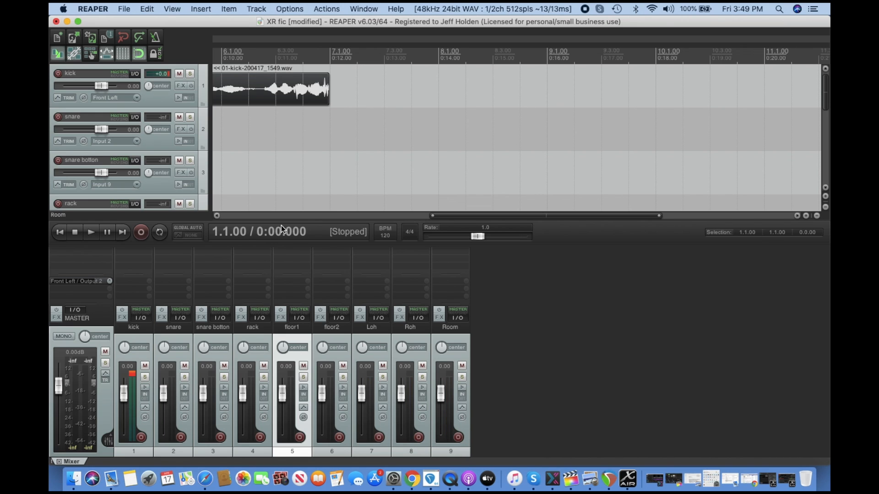
# Open the XR fic folder inside XRVid on the Desktop to inspect the saved project and recorded files.
pyautogui.click(66, 21)
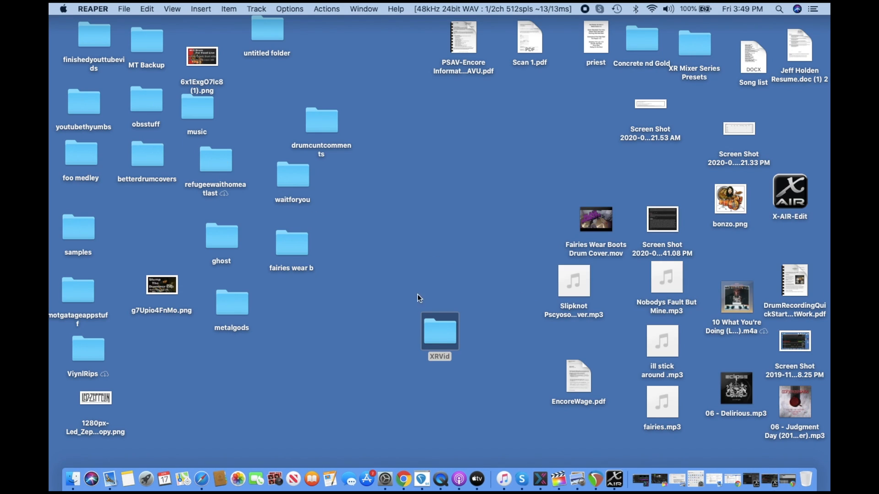
pyautogui.doubleClick(437, 331)
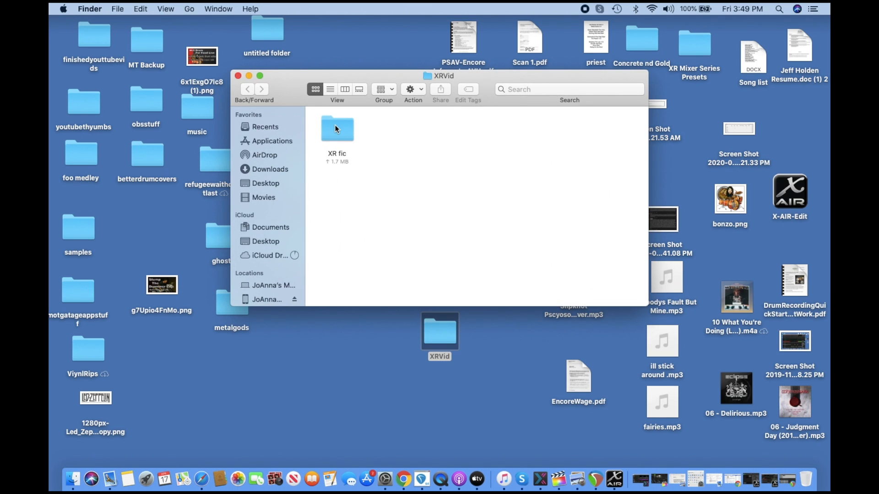
pyautogui.doubleClick(335, 129)
pyautogui.click(334, 154)
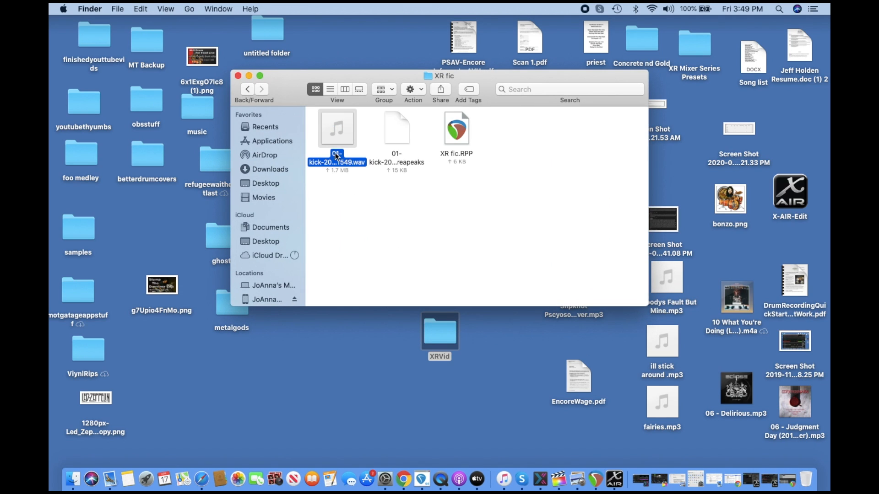
pyautogui.click(238, 75)
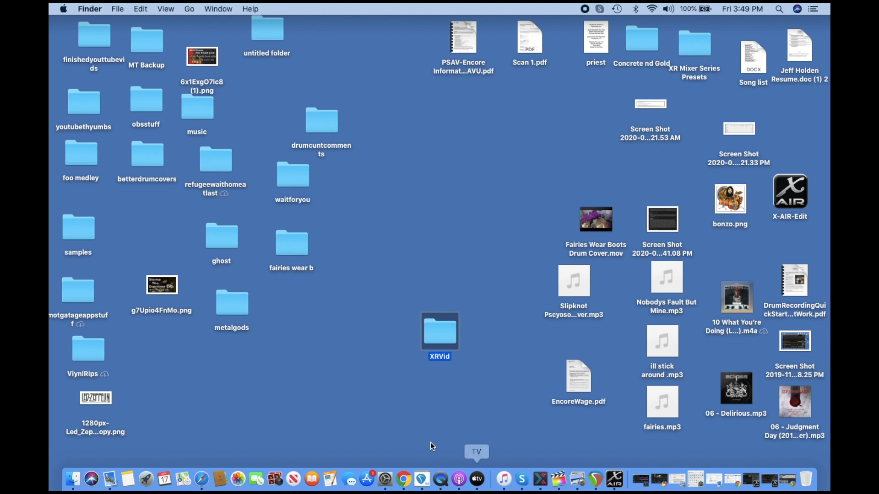
# Switch to X-AIR-Edit and back to REAPER.
pyautogui.click(614, 479)
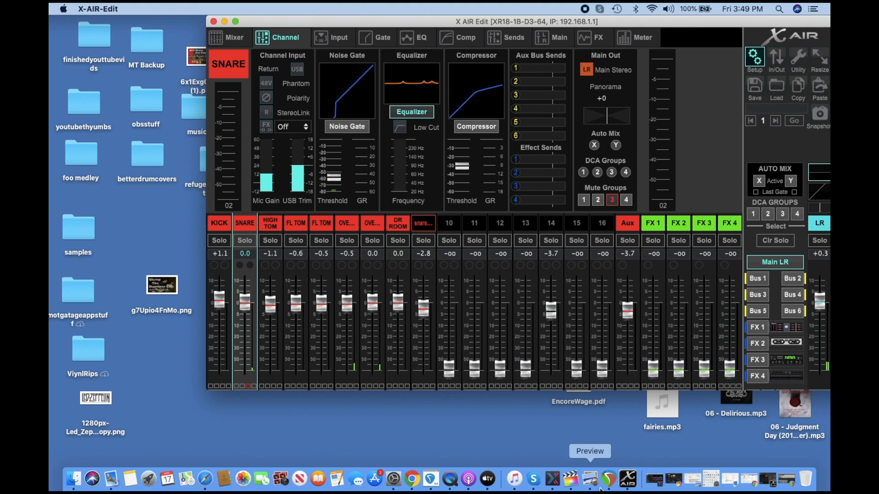
pyautogui.click(609, 480)
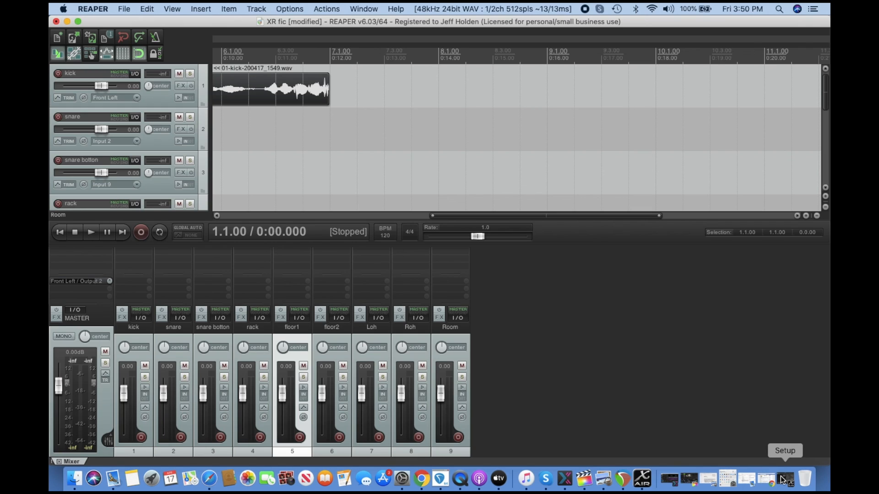
# Set the audio device to X18/XR18 in REAPER Preferences and apply it.
pyautogui.click(123, 9)
pyautogui.moveTo(92, 9)
pyautogui.click(102, 38)
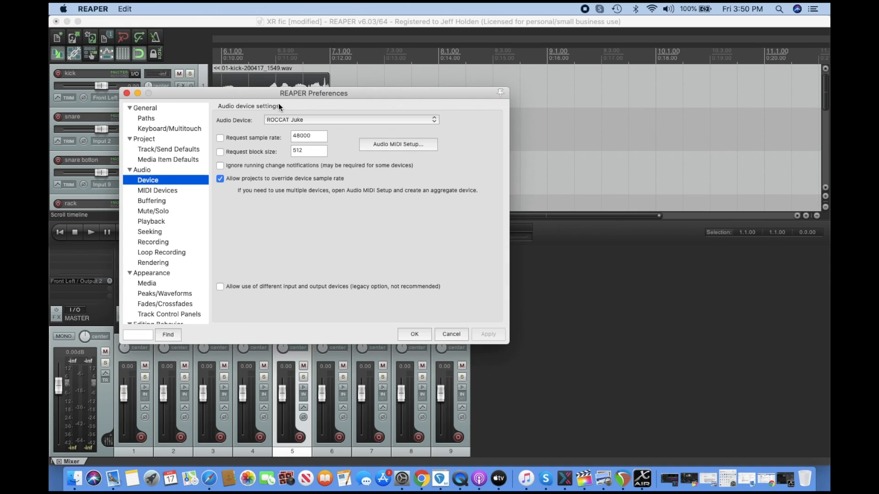
pyautogui.click(435, 121)
pyautogui.click(383, 111)
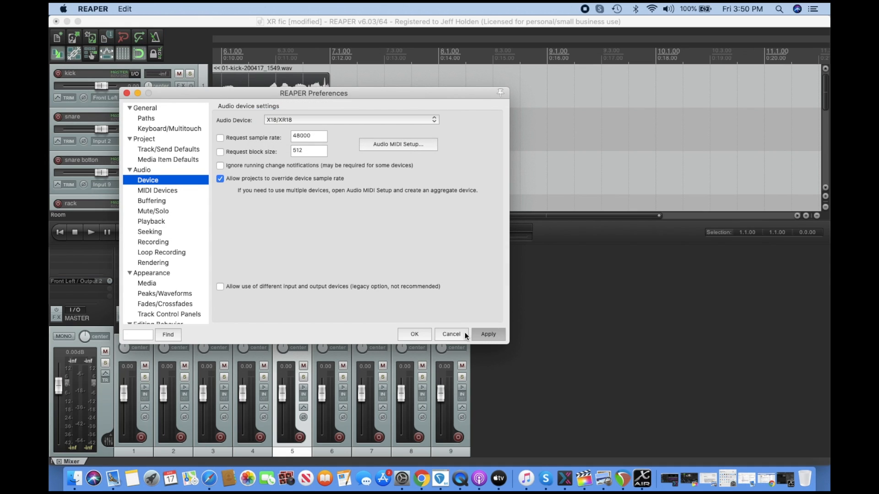
pyautogui.click(422, 334)
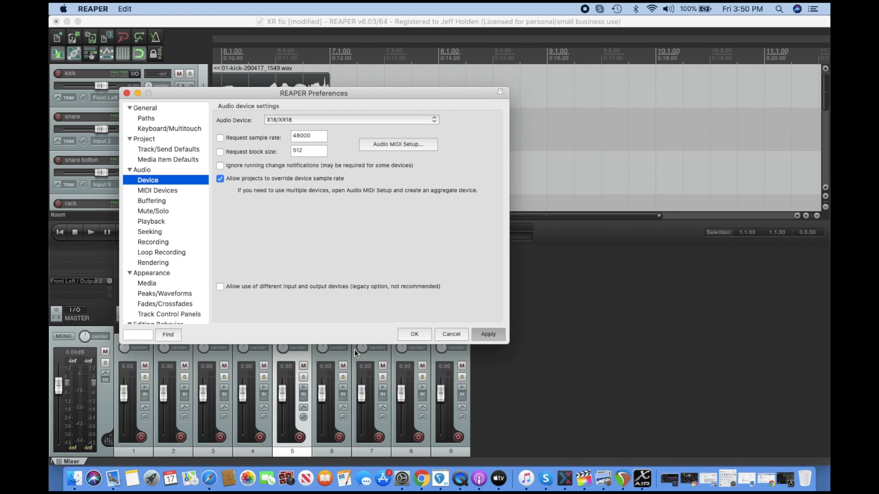